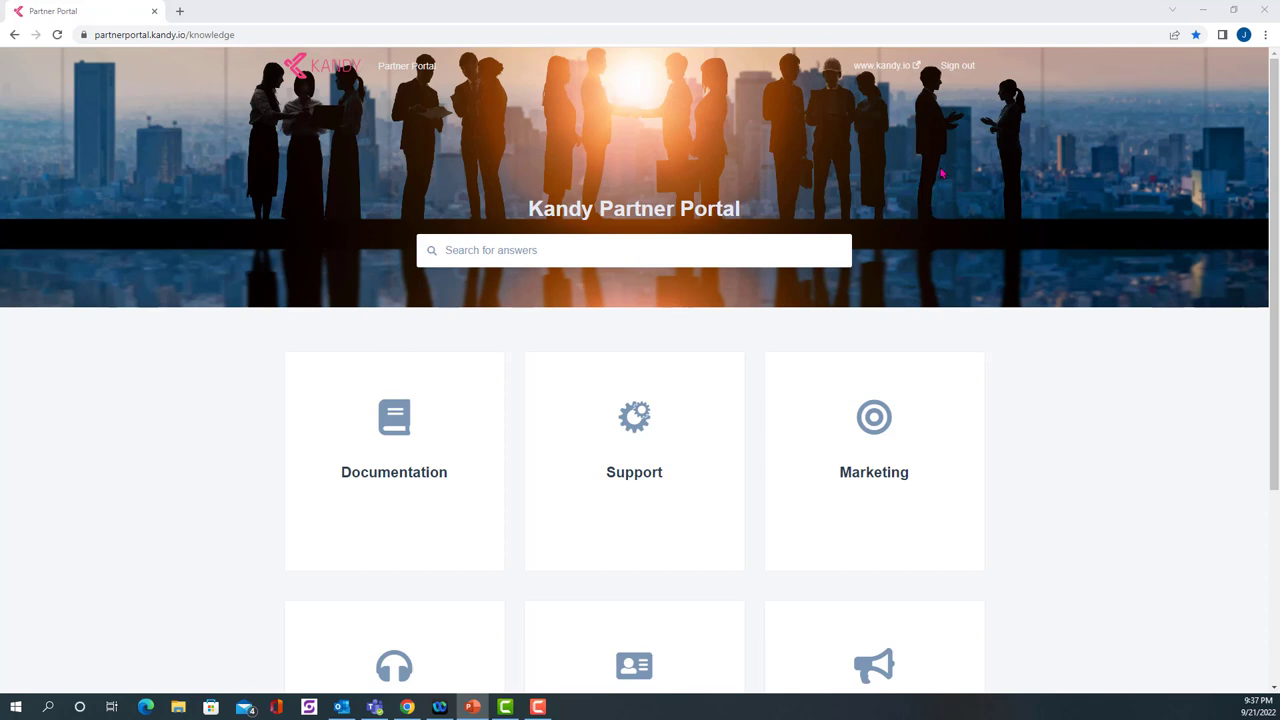
# Open the portal's Support section and scroll down to the Cases listing.
pyautogui.click(662, 463)
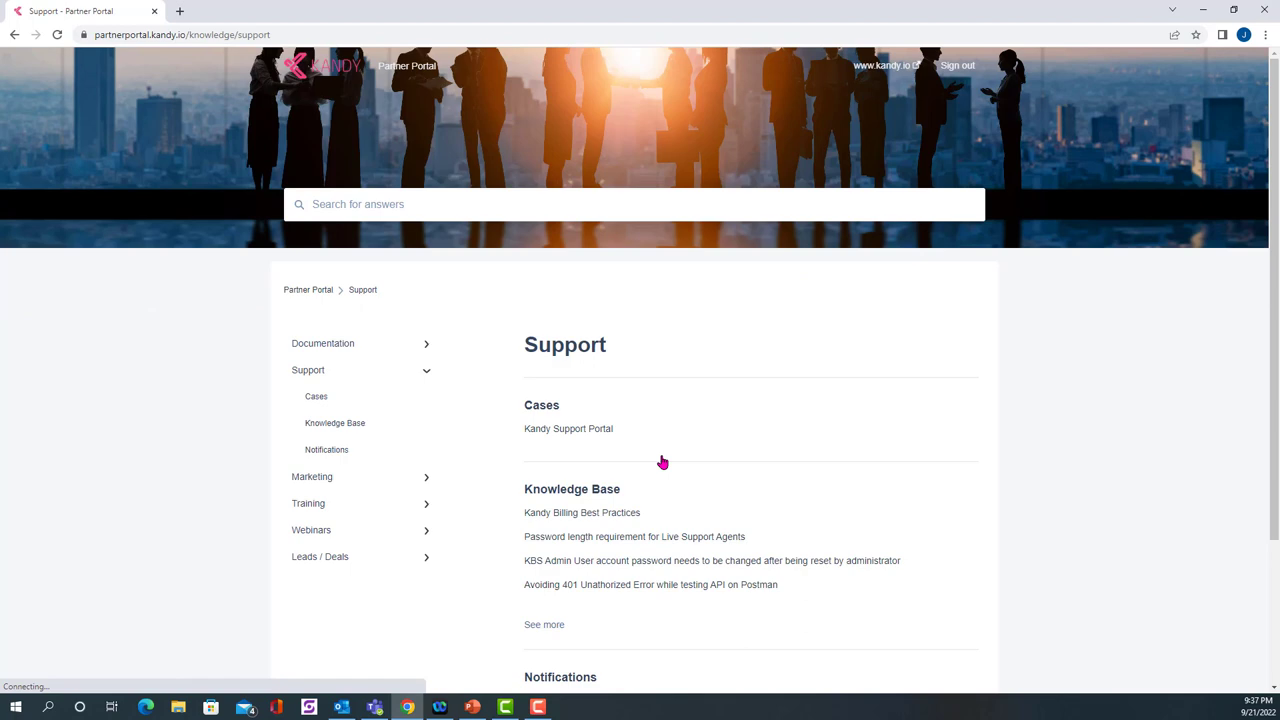
pyautogui.scroll(-1, 1070, 352)
pyautogui.scroll(-2, 1070, 352)
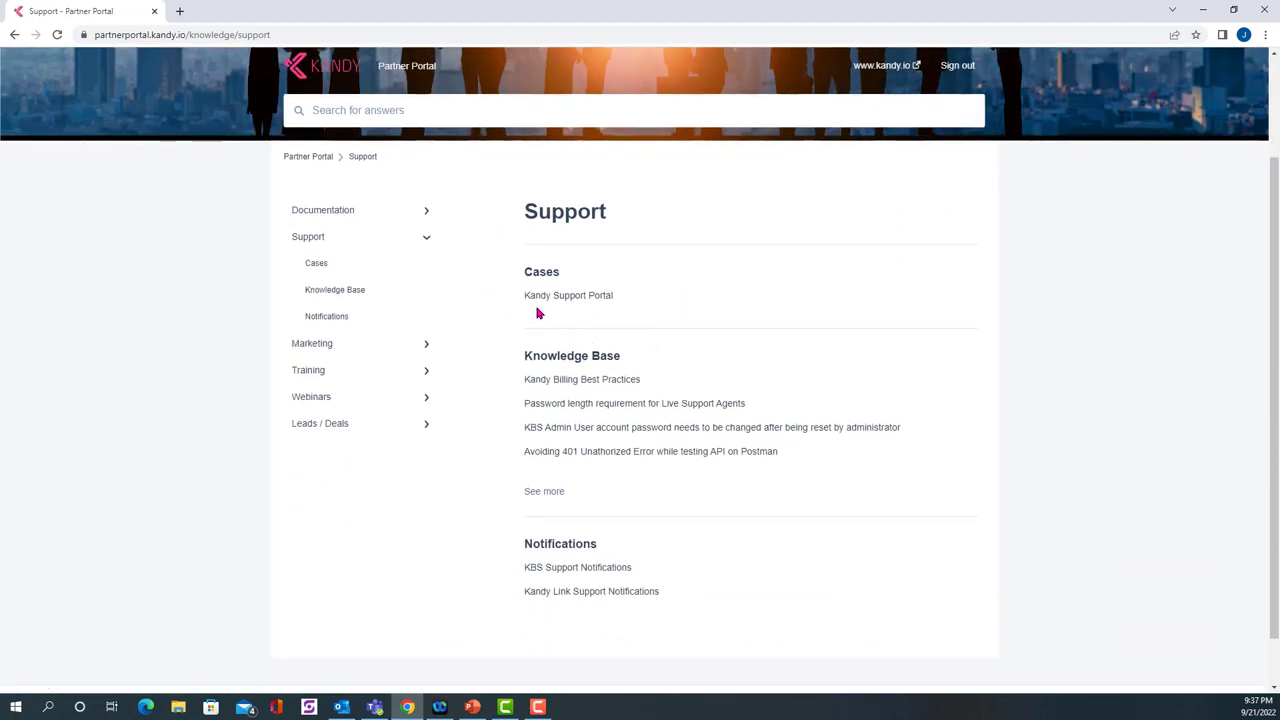
# Follow the 'Click Here to Login to the Kandy Support Portal' link and scroll its page.
pyautogui.click(590, 297)
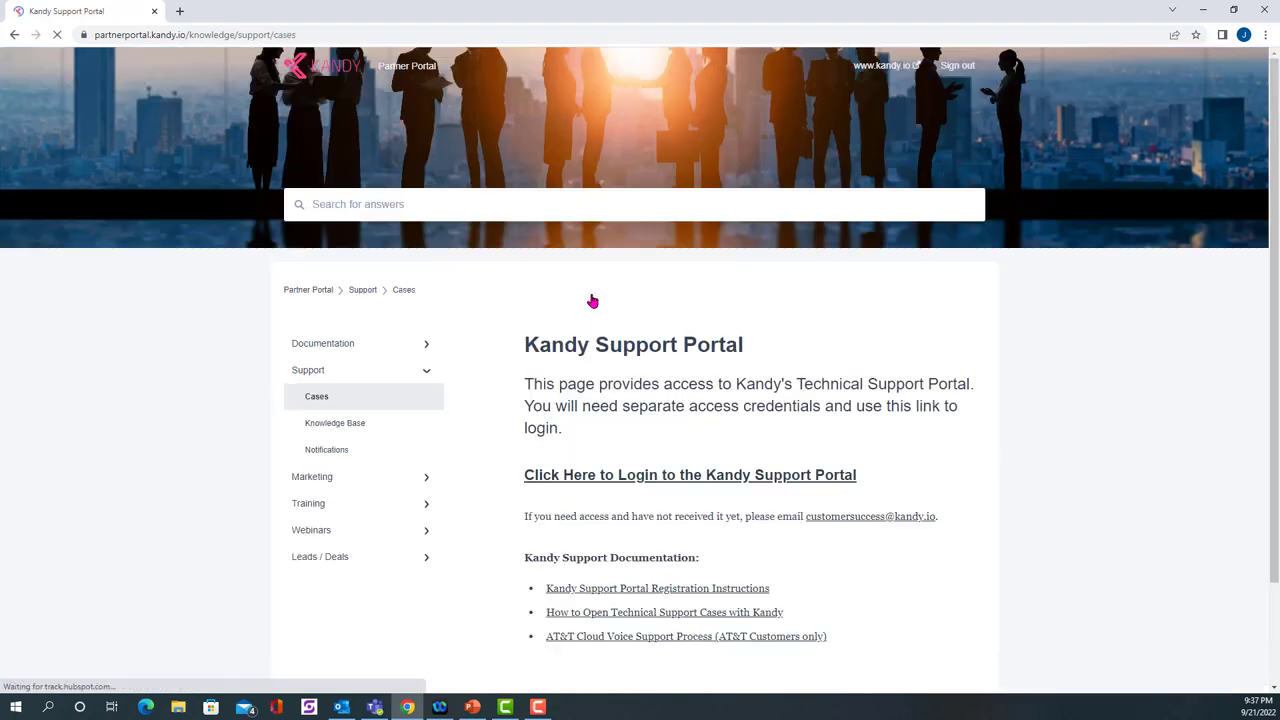
pyautogui.scroll(-2, 1151, 337)
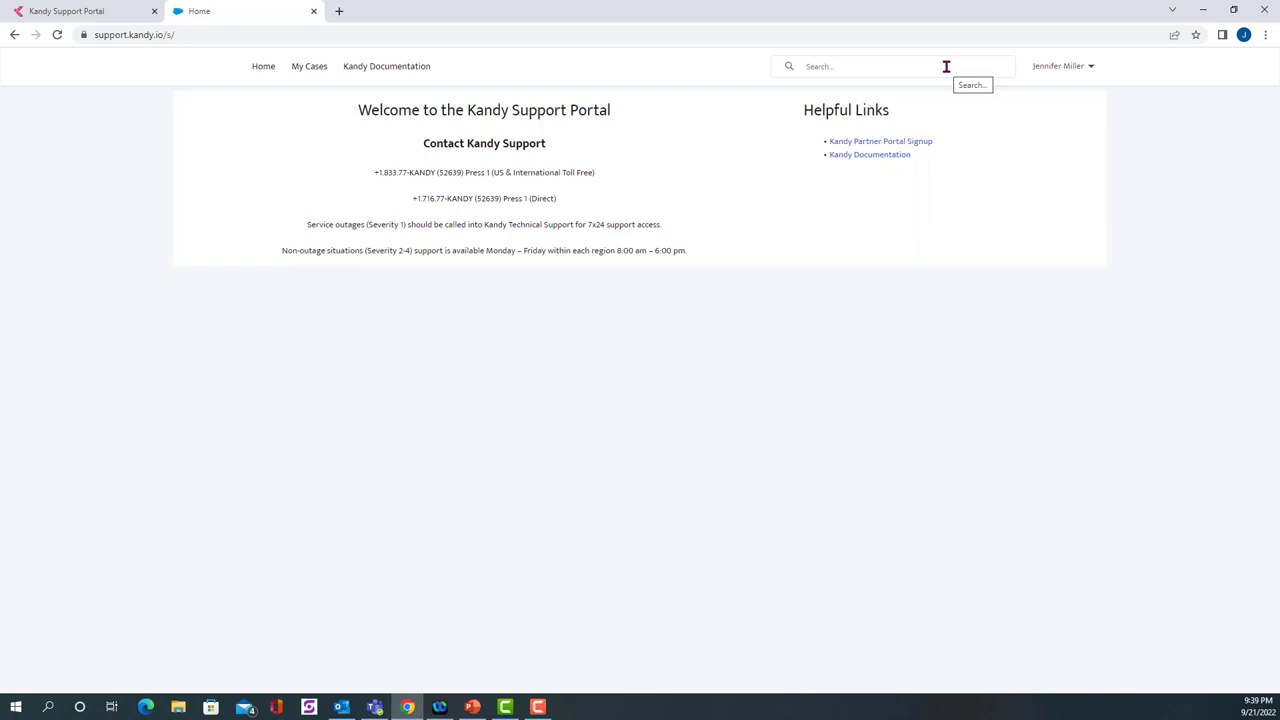
# Open the account menu in the Kandy Support Portal header and close it again.
pyautogui.click(1095, 72)
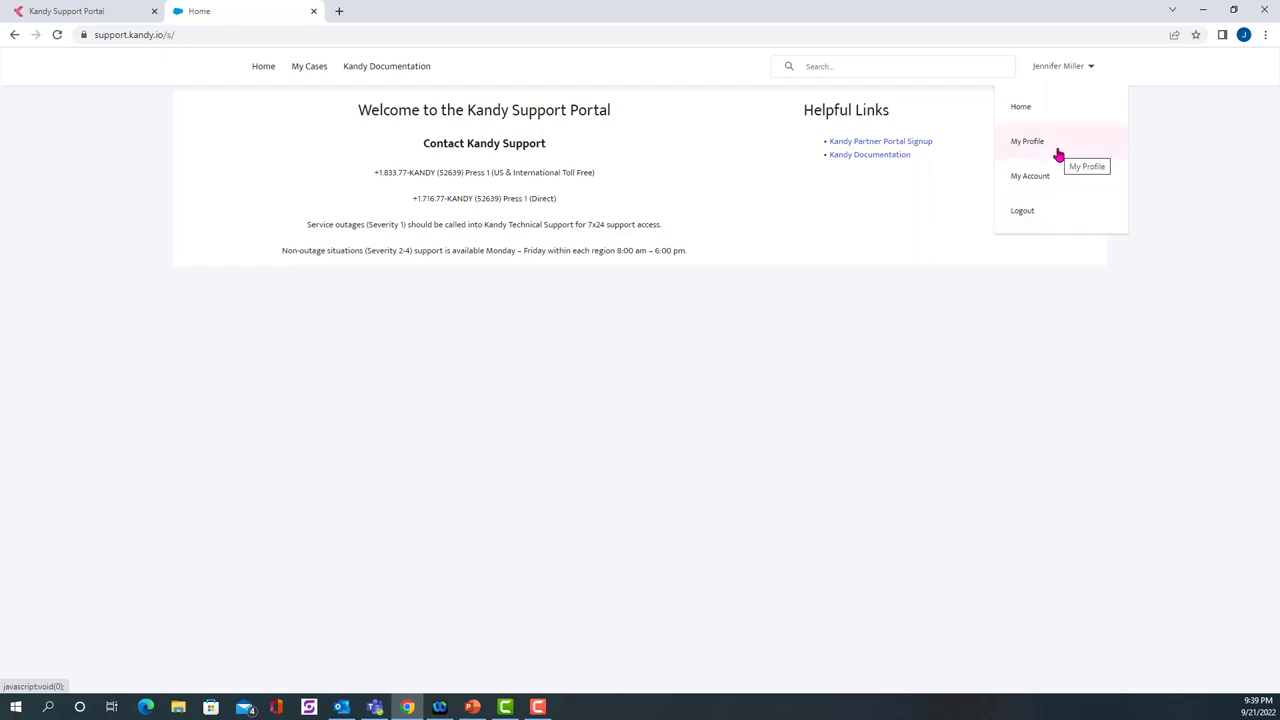
pyautogui.click(1091, 67)
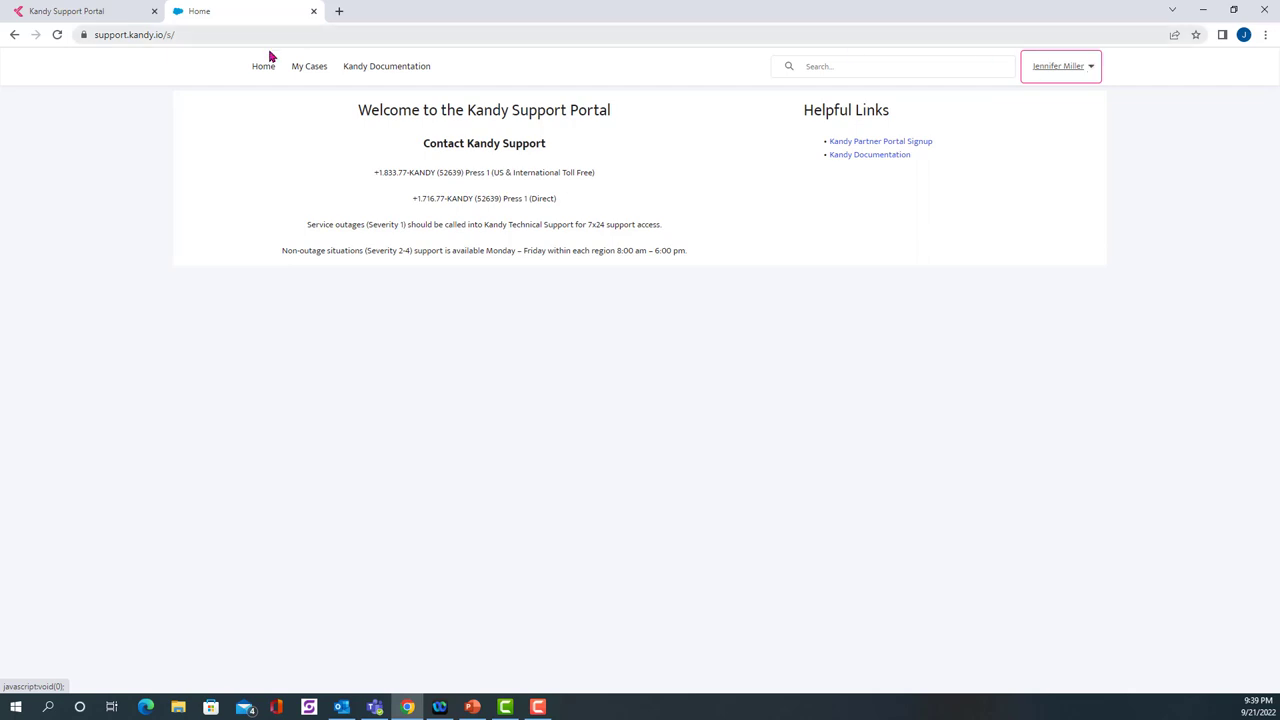
pyautogui.click(318, 70)
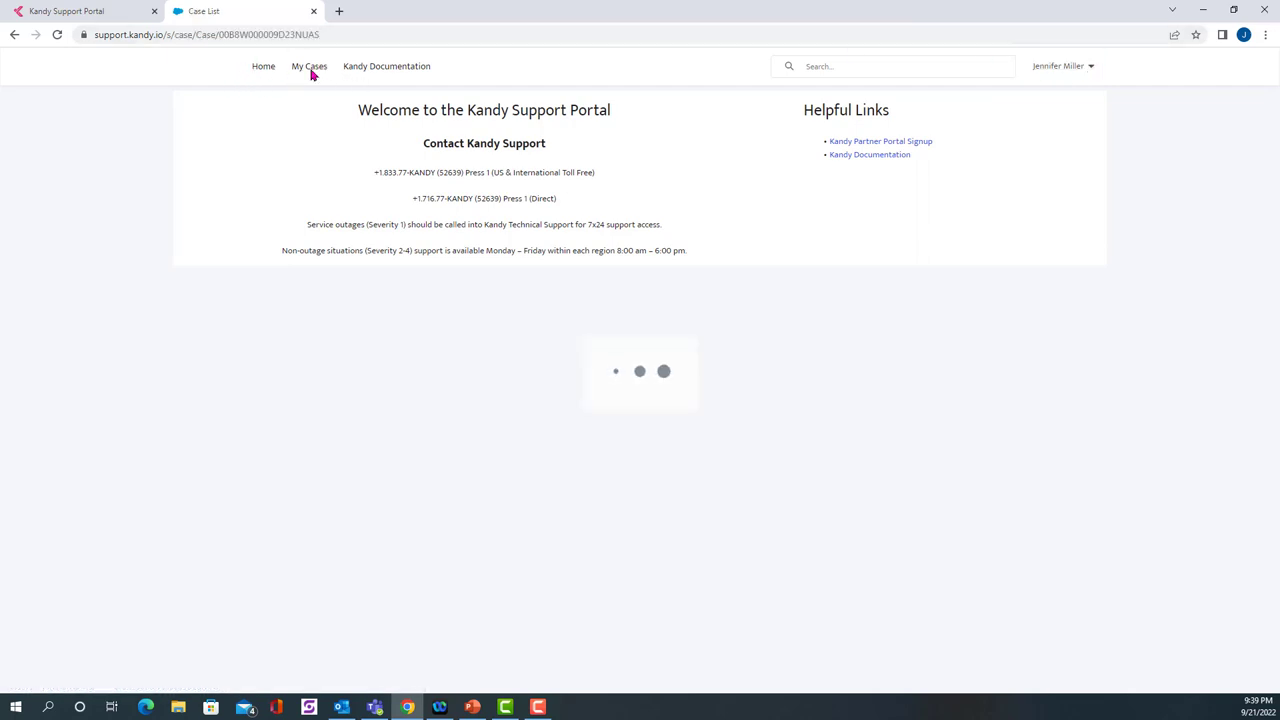
pyautogui.moveTo(335, 397)
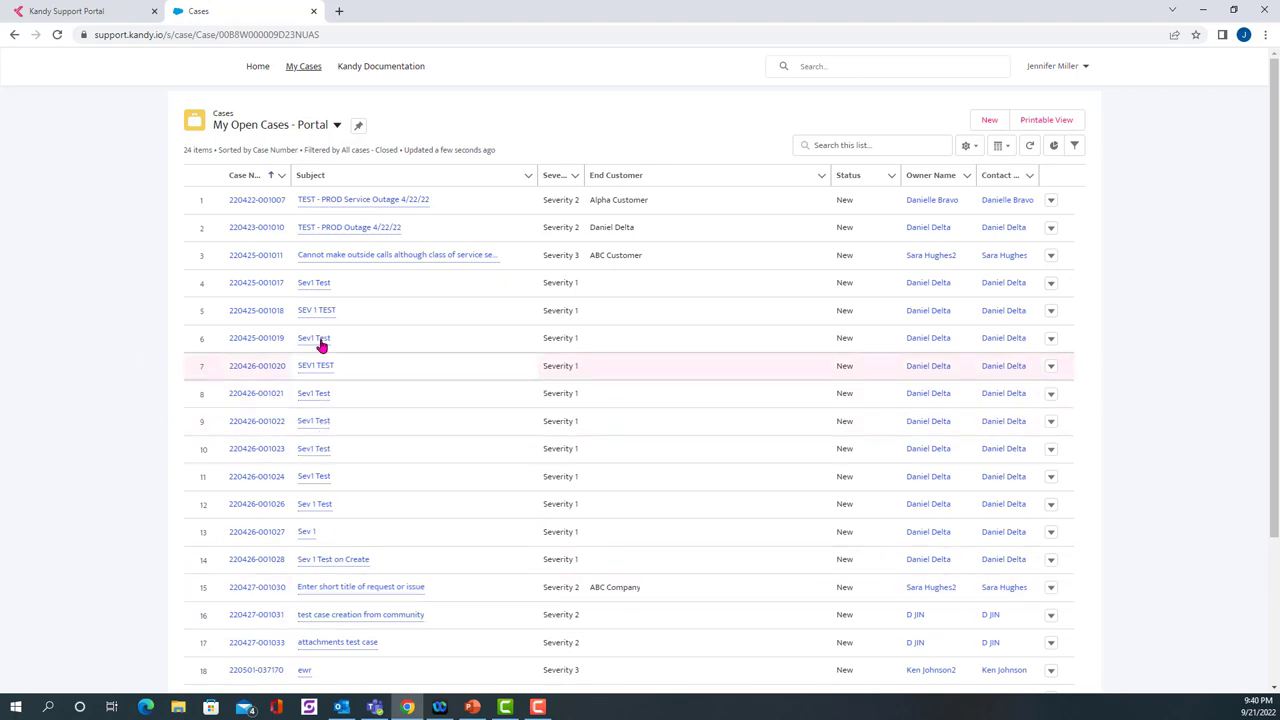
pyautogui.click(337, 126)
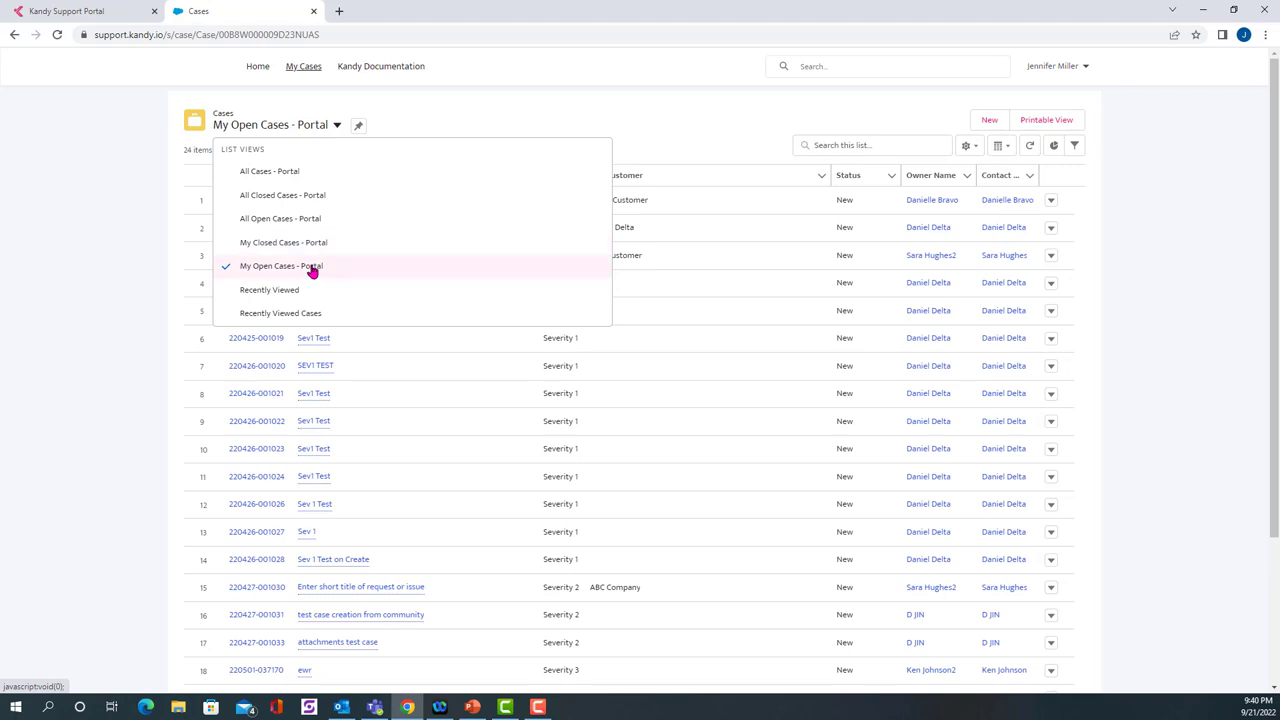
pyautogui.click(337, 127)
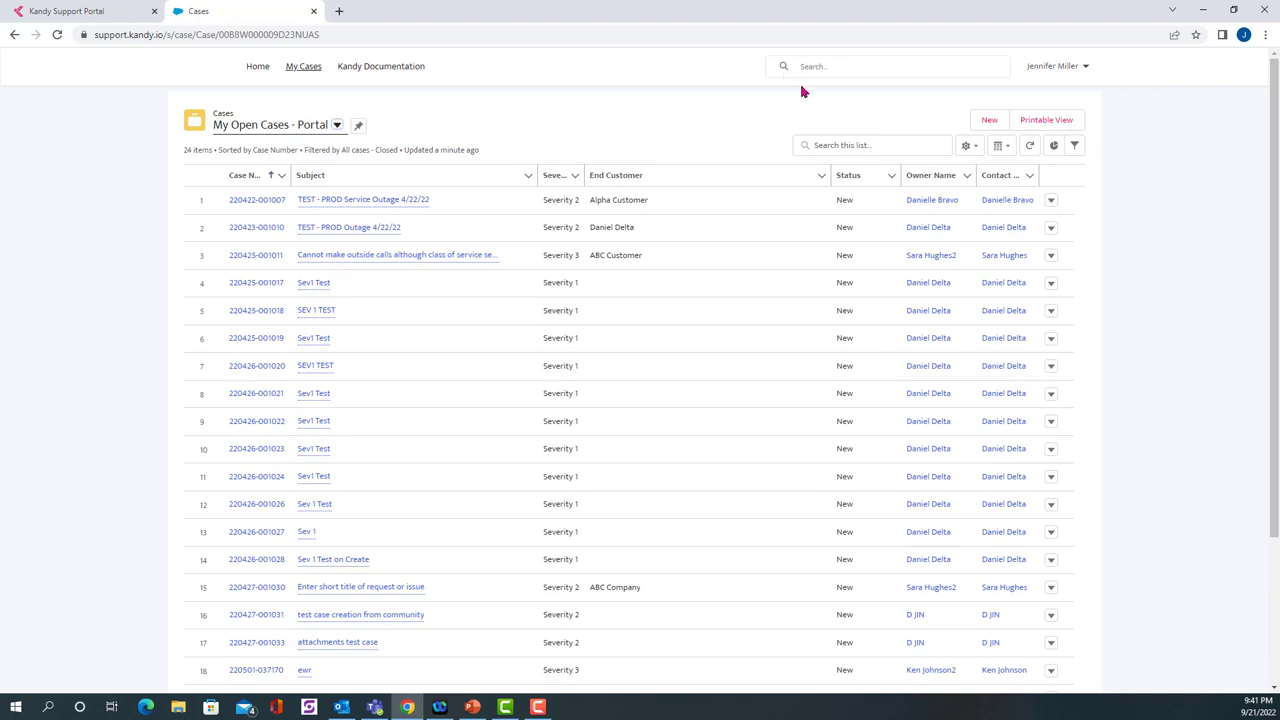
# Create a new case titled 'Cannot make outgoing calls' with the pasted SIP Phone VVX 411 description.
pyautogui.click(987, 121)
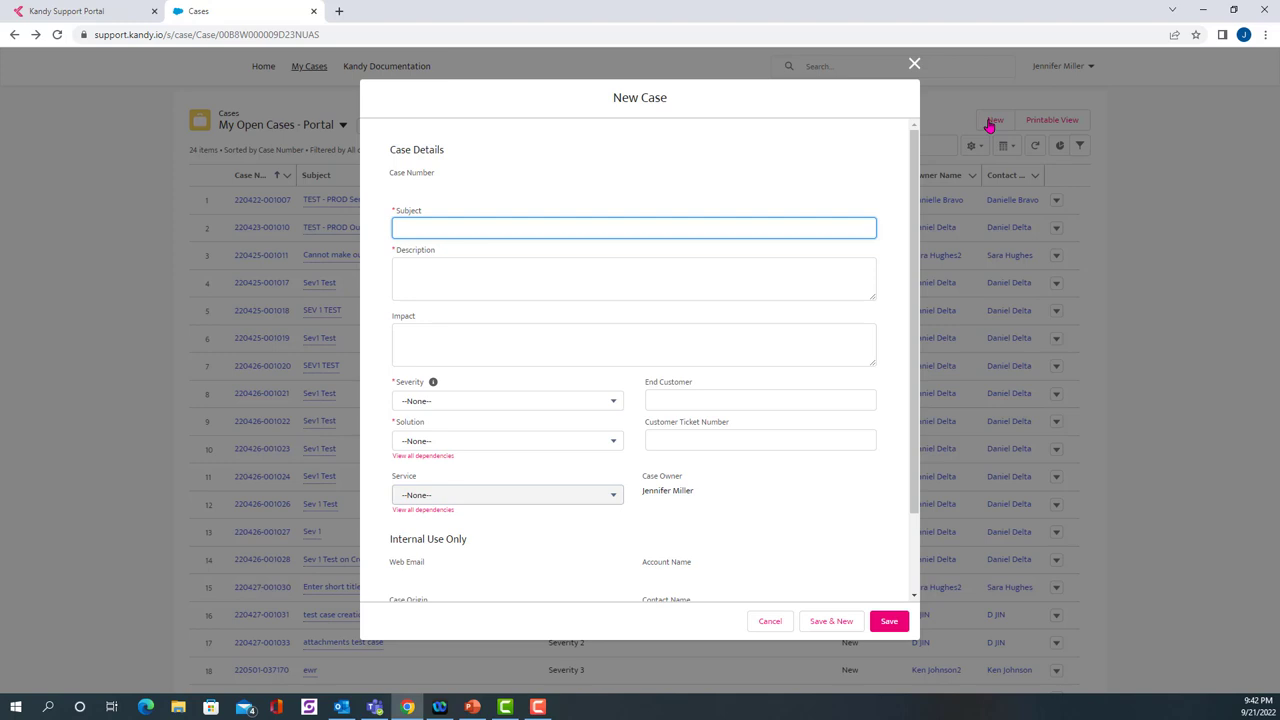
pyautogui.write('Cannot make outgoing calls')
pyautogui.click(468, 270)
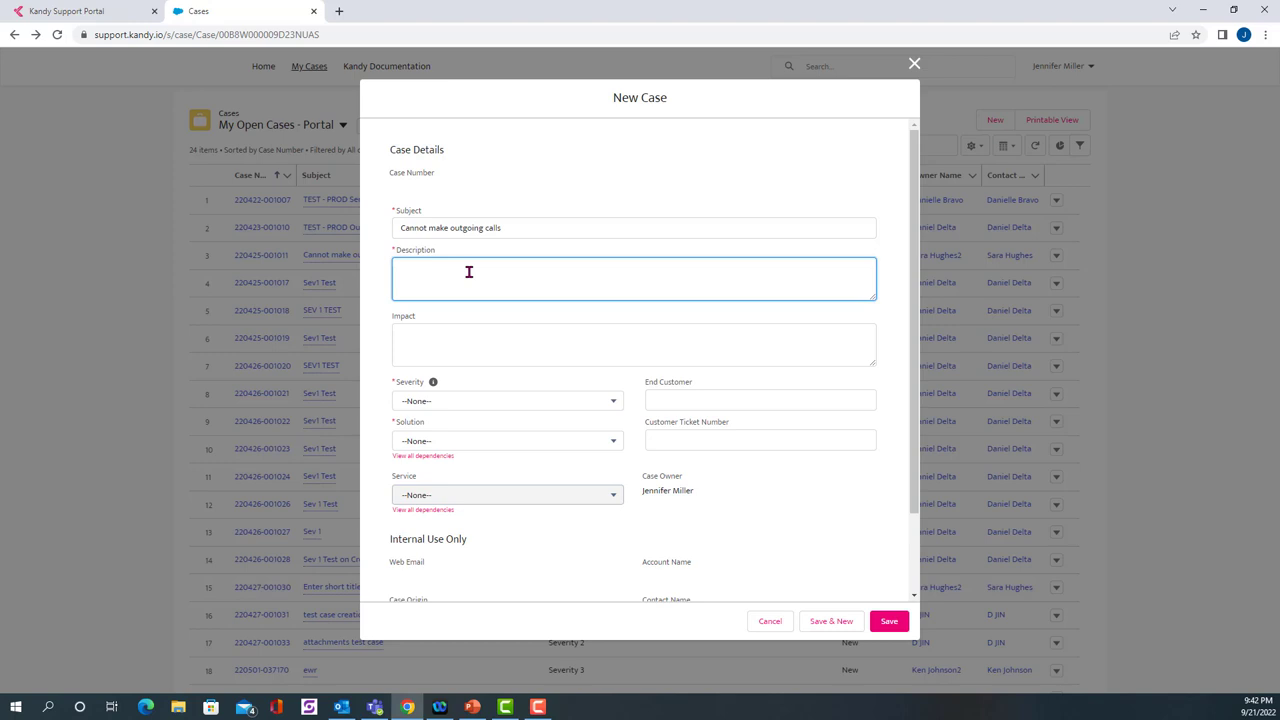
pyautogui.write('Cannot make outside calls from my SIP Phone VVX 411 anymore. Confirmed the class of service is set correctly but cannot make outside calls.')
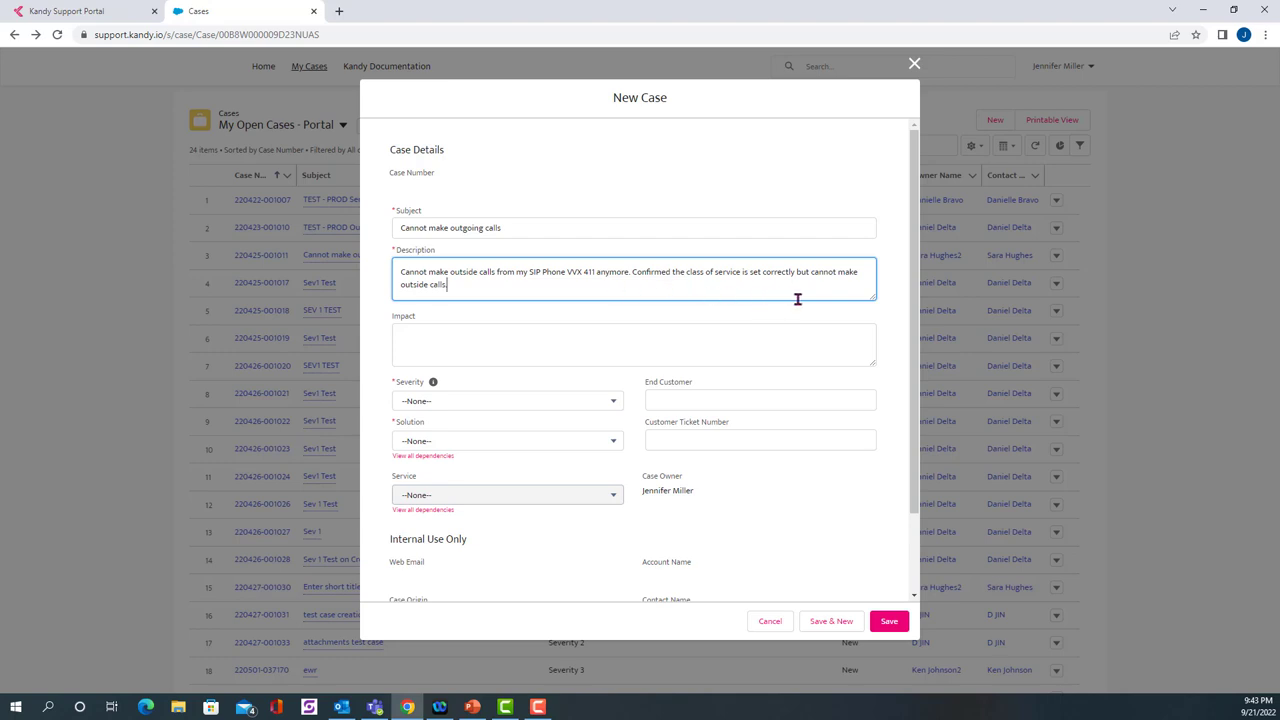
pyautogui.click(425, 347)
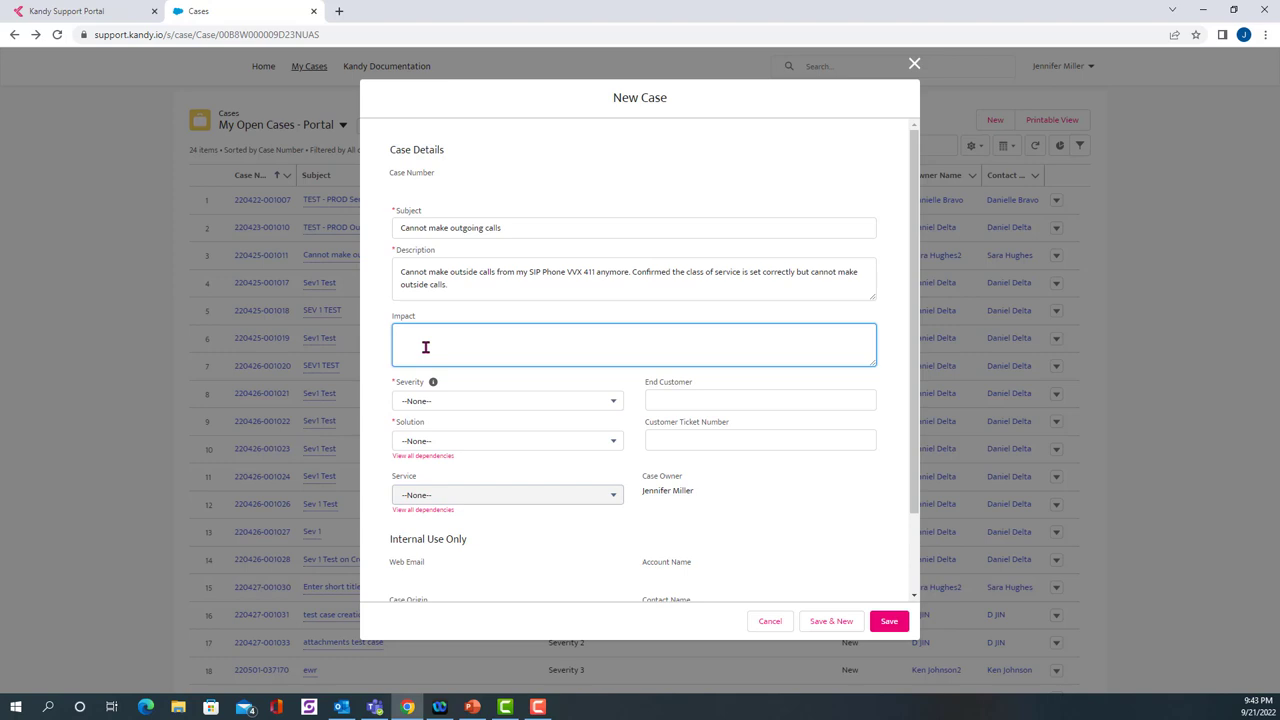
# Fill in Impact as 'Operators cannot make outgoing calls'.
pyautogui.write('Operators cannot make outgoing calls')
pyautogui.click(615, 404)
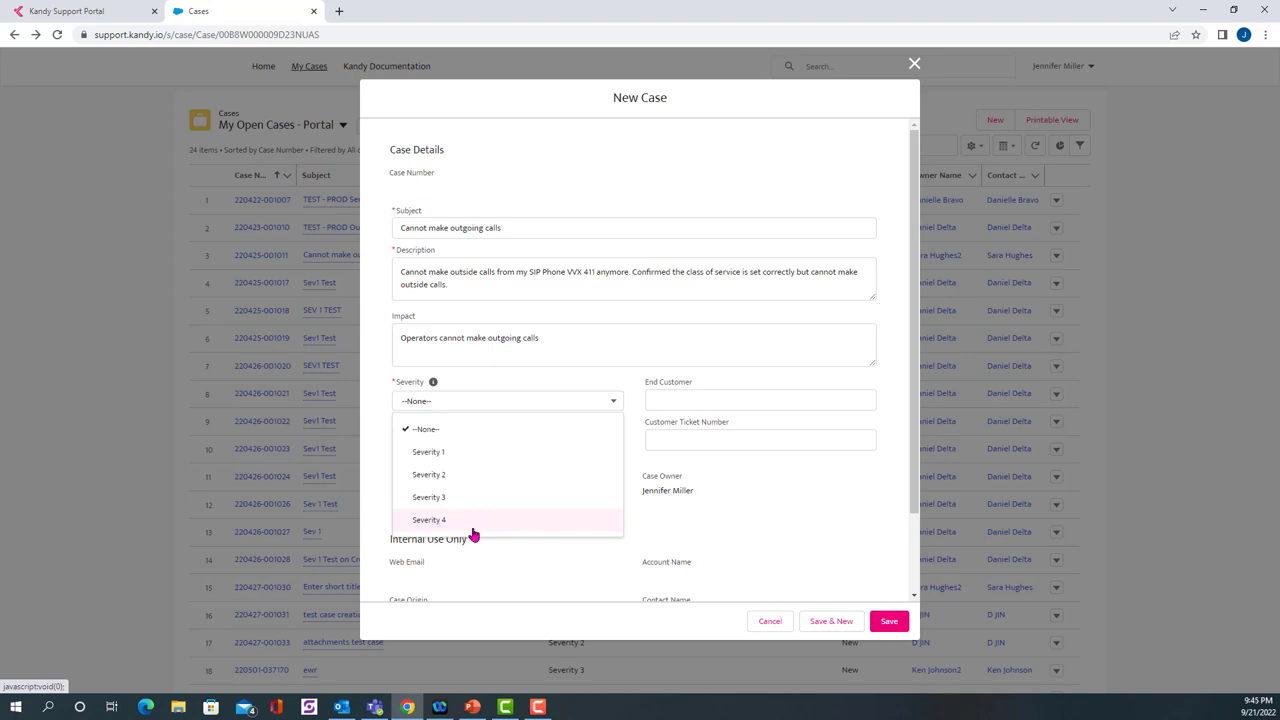
# Choose Severity 2, Solution UCaaS and Service Voice Call on the new case.
pyautogui.click(459, 476)
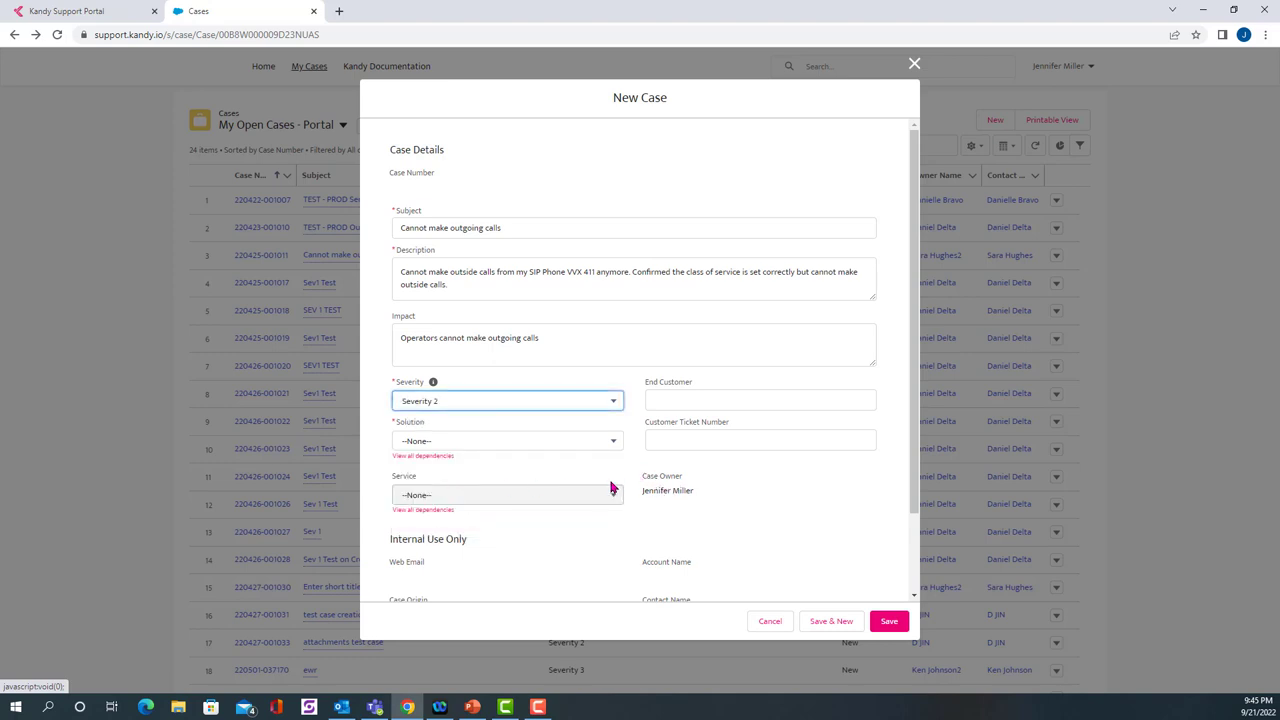
pyautogui.click(612, 442)
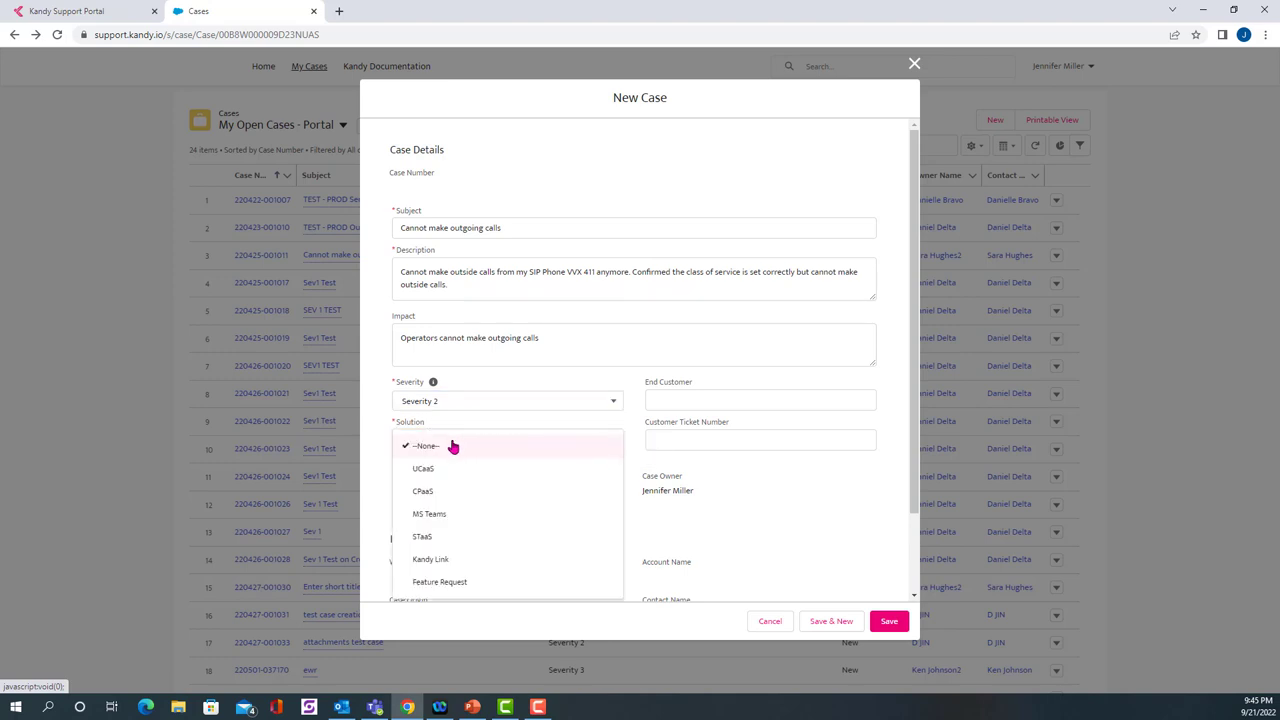
pyautogui.click(450, 477)
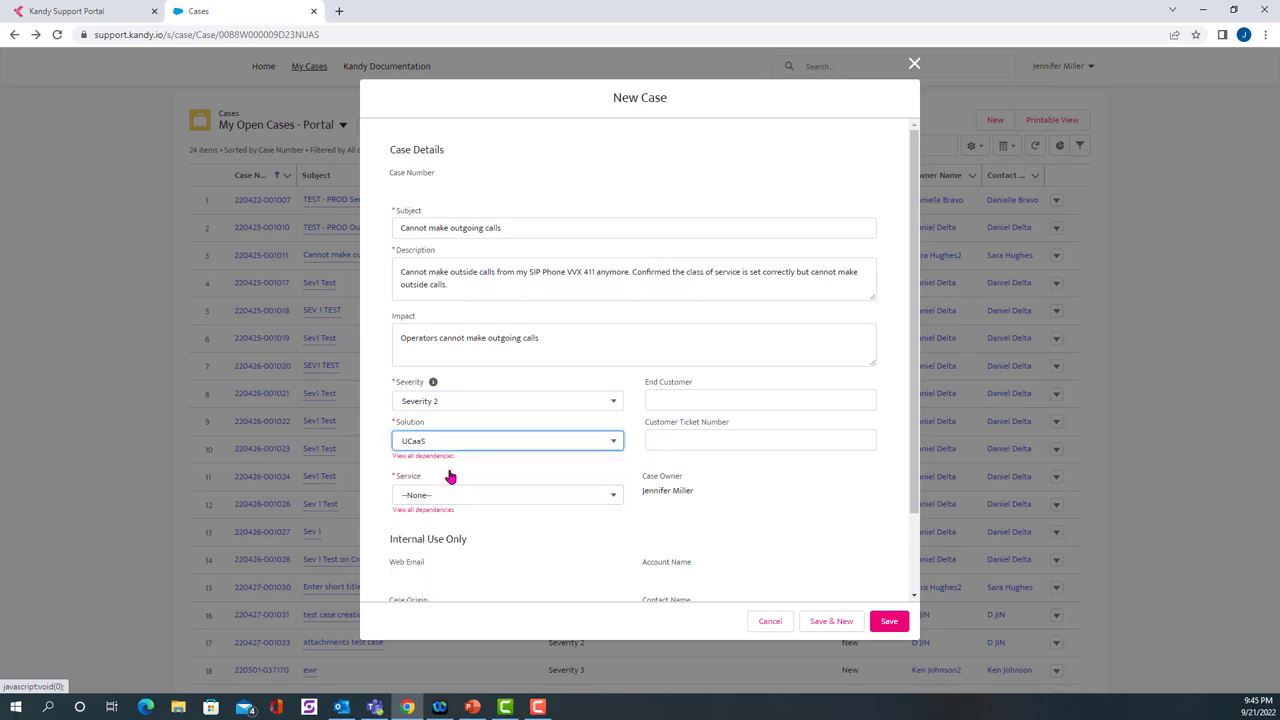
pyautogui.click(613, 500)
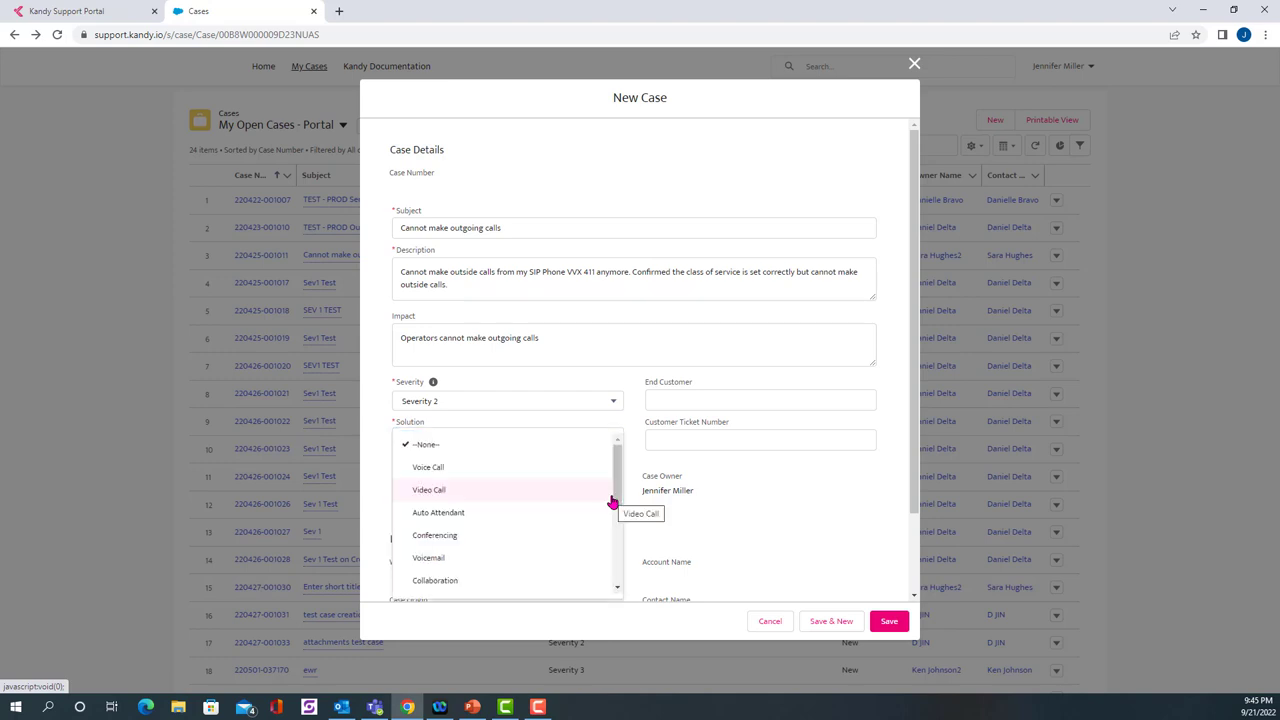
pyautogui.click(463, 468)
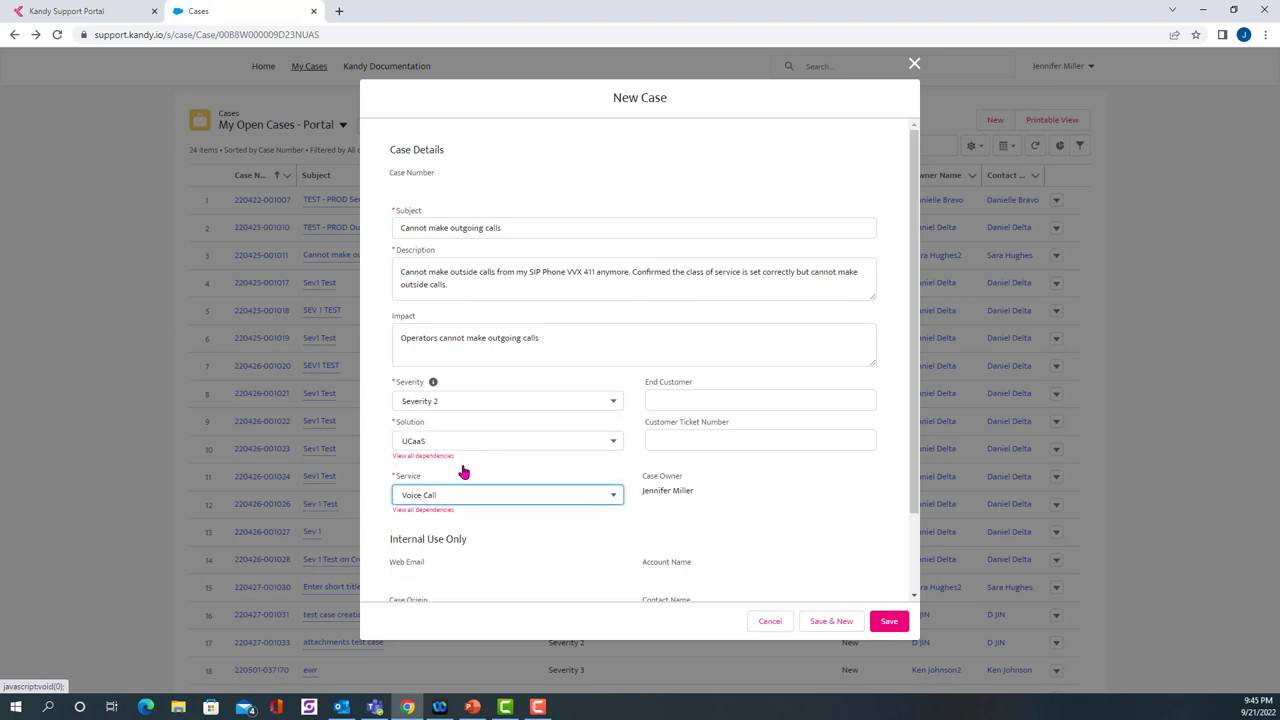
# Enter End Customer 'PBX Operators' and Customer Ticket Number 'T-123'.
pyautogui.click(693, 397)
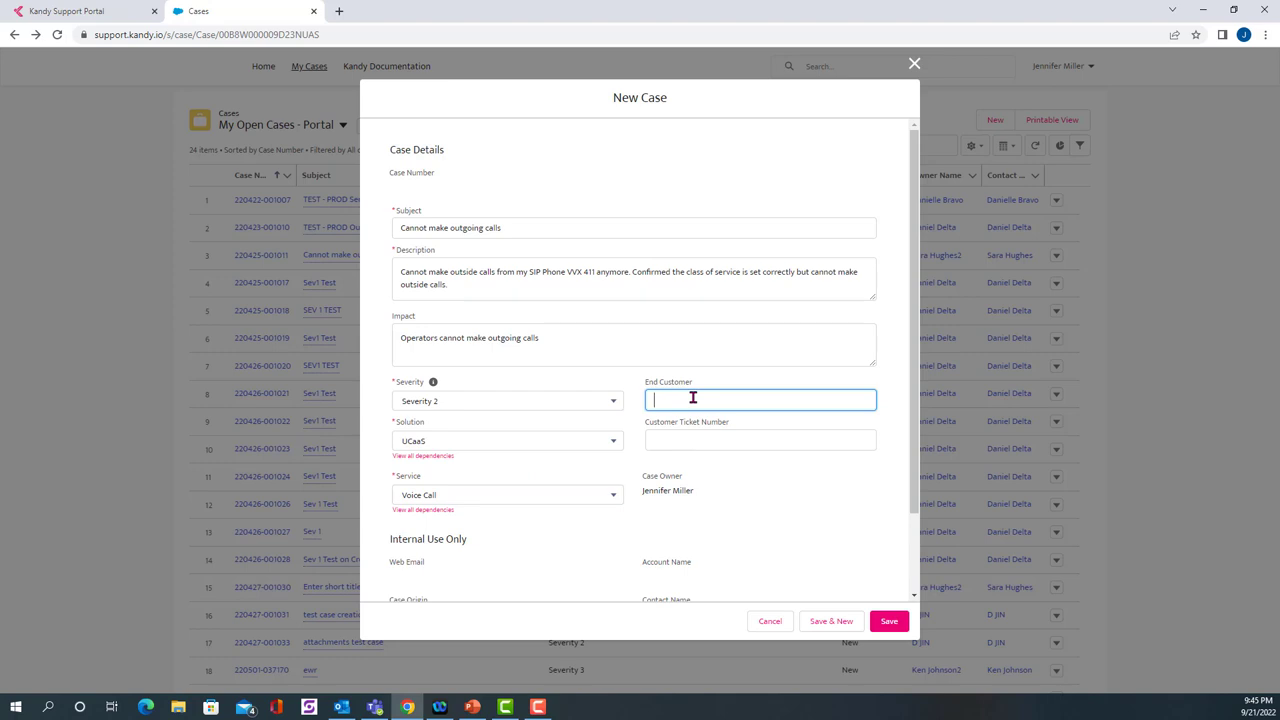
pyautogui.write('PBX Operators')
pyautogui.click(680, 440)
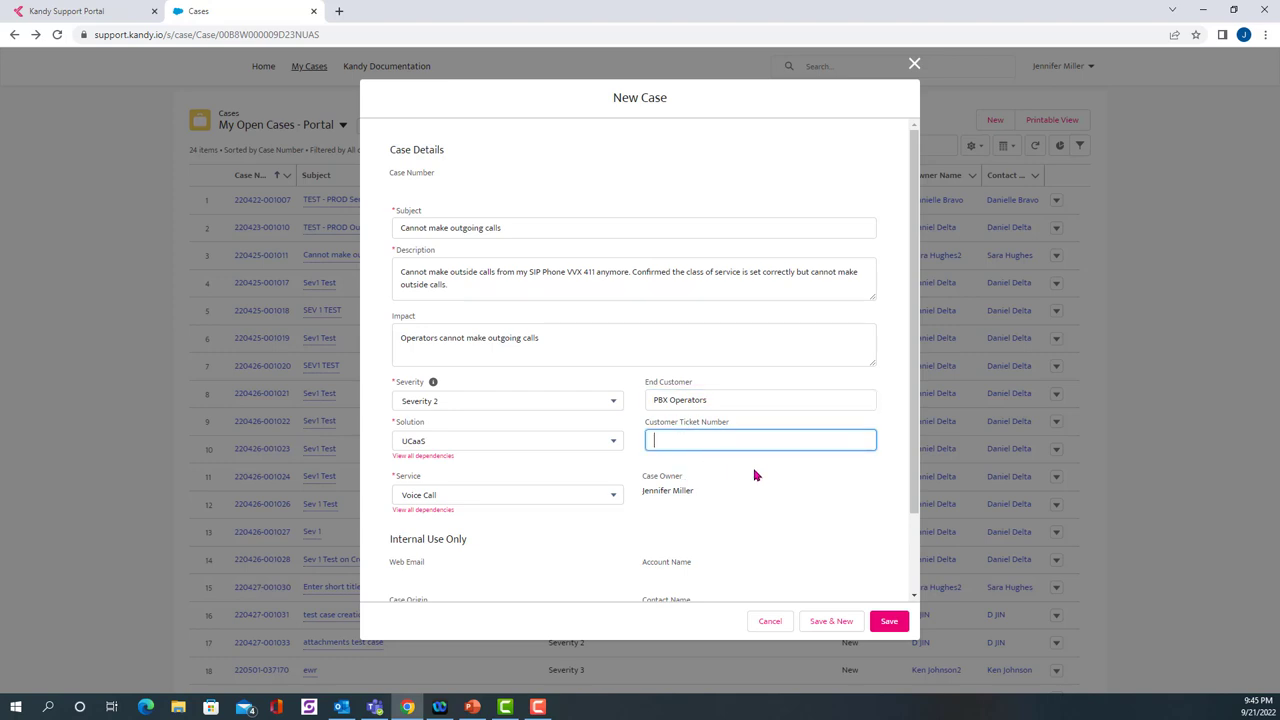
pyautogui.write('T-123')
pyautogui.scroll(-2, 762, 508)
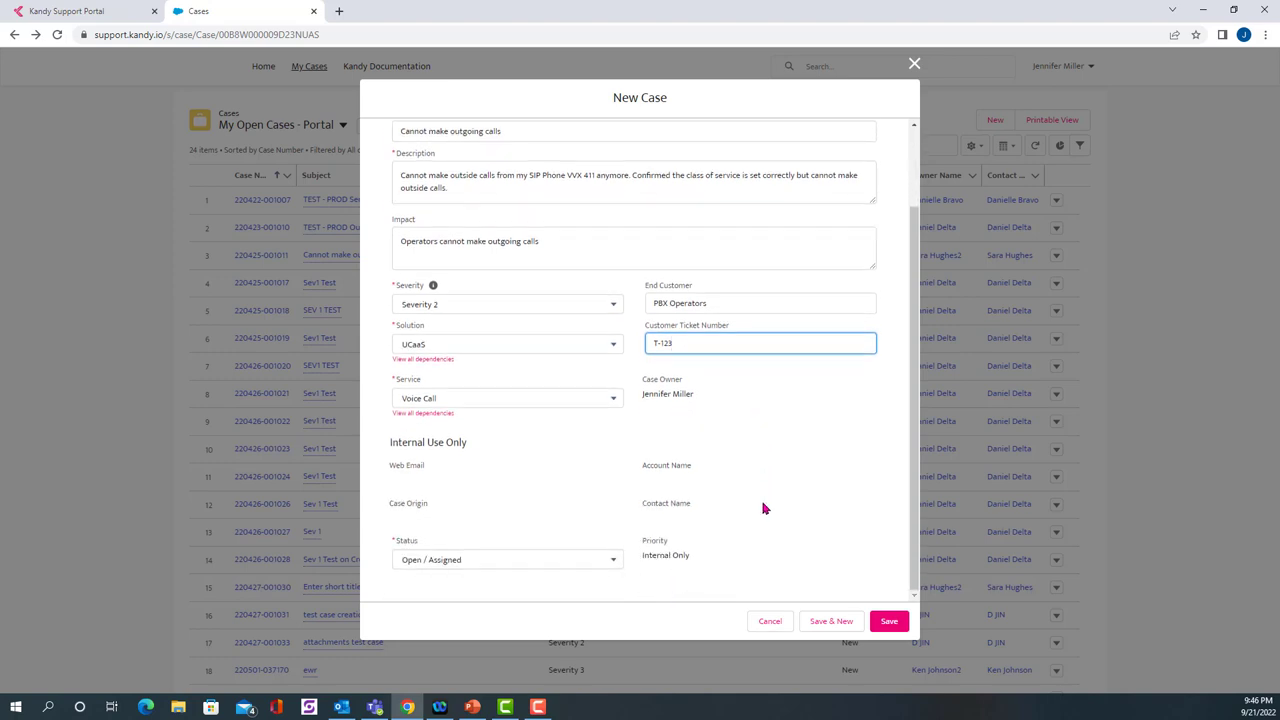
pyautogui.scroll(2, 762, 508)
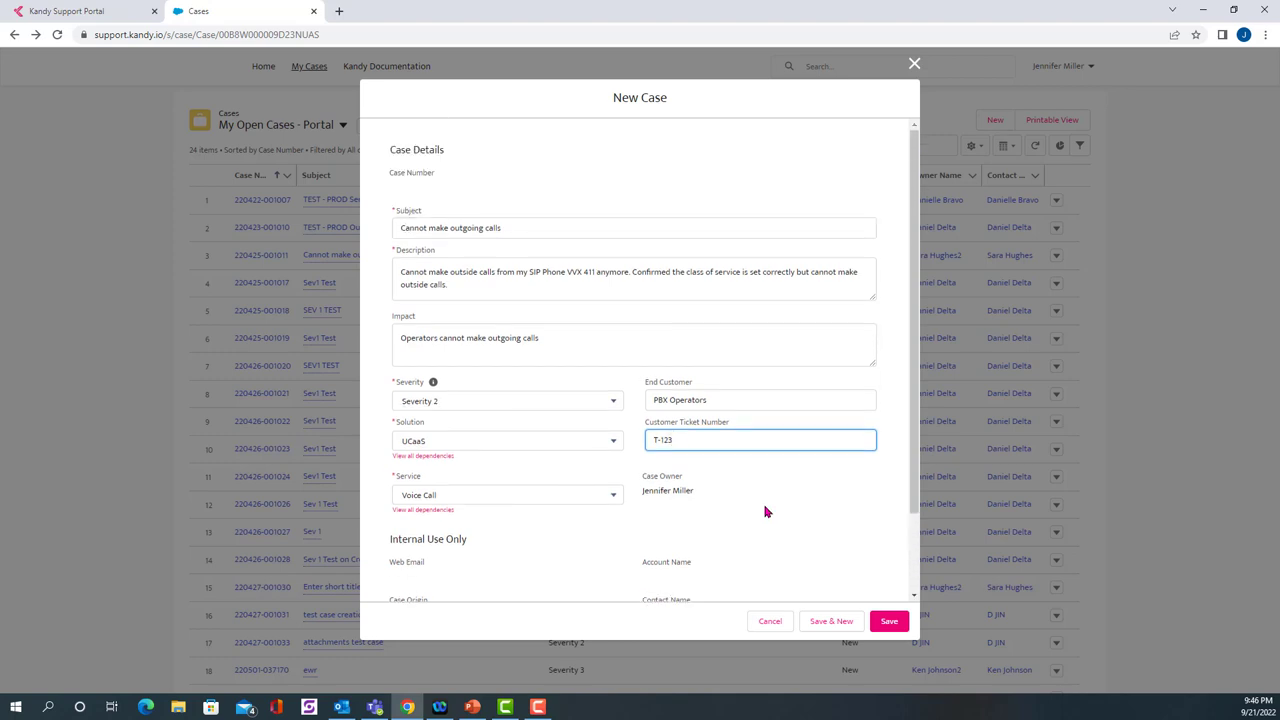
# Save the case, then open 'Cannot make outgoing calls' from the My Cases list.
pyautogui.click(889, 622)
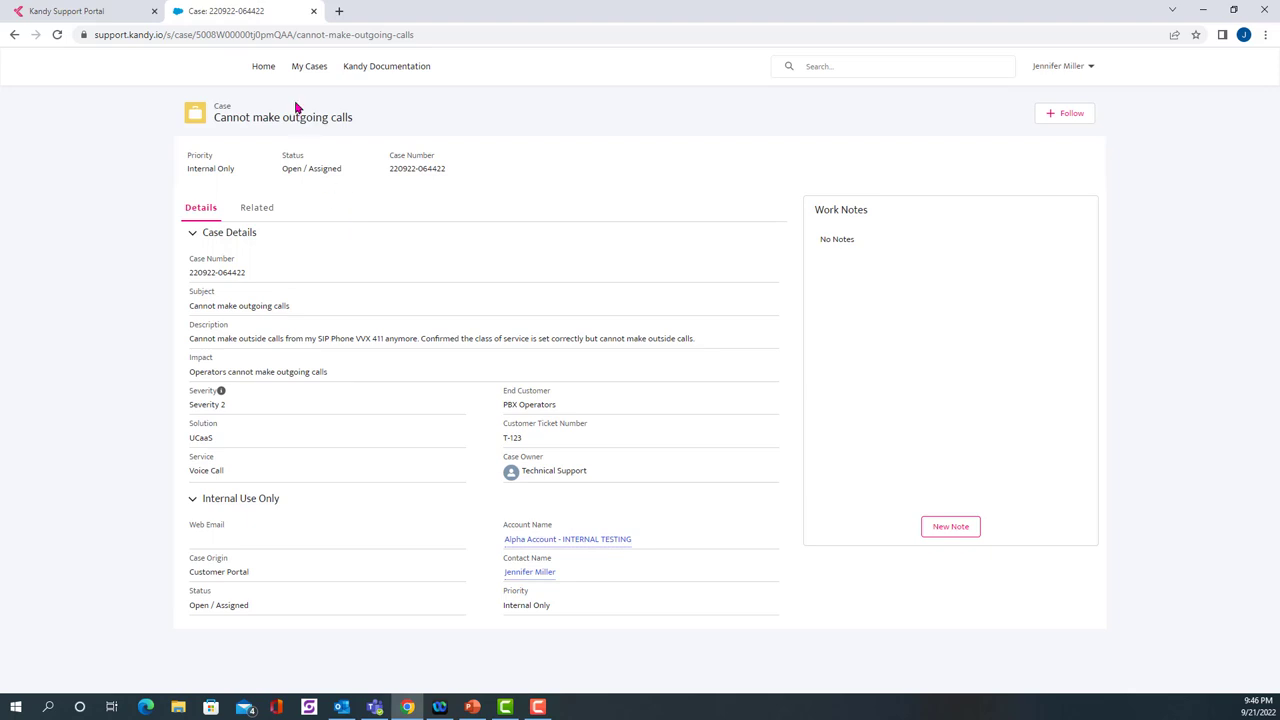
pyautogui.click(266, 74)
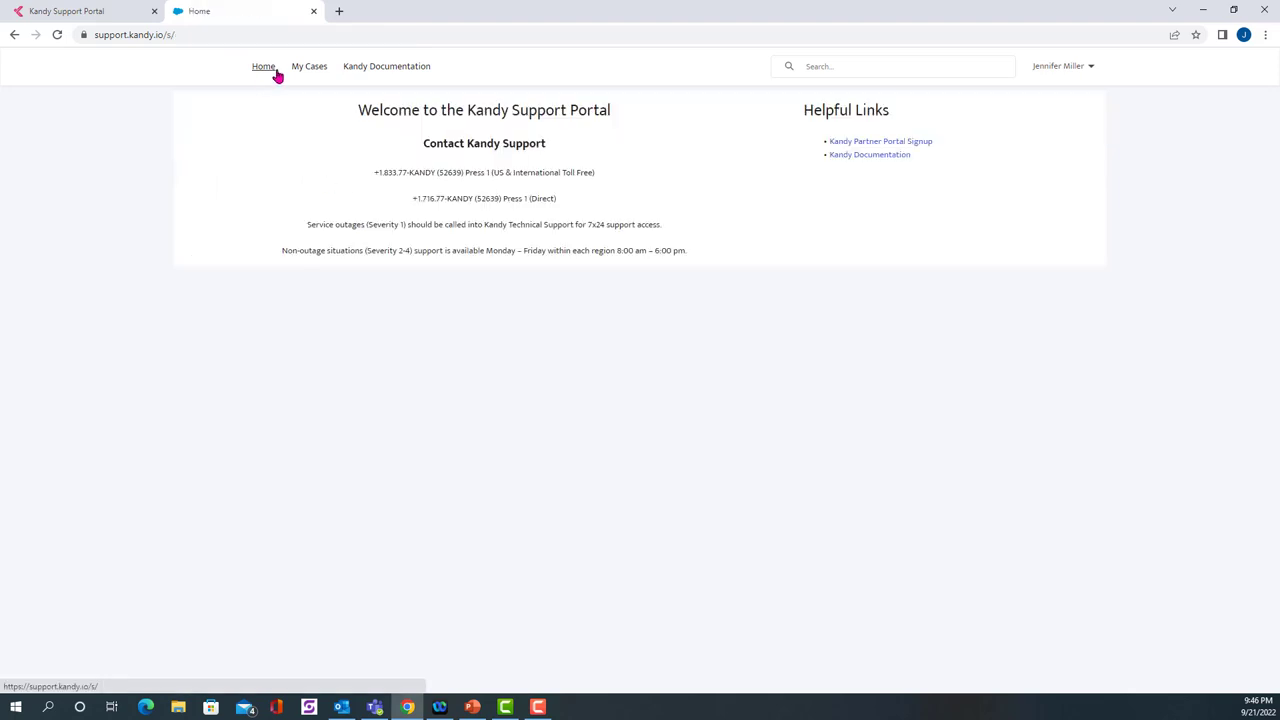
pyautogui.click(309, 68)
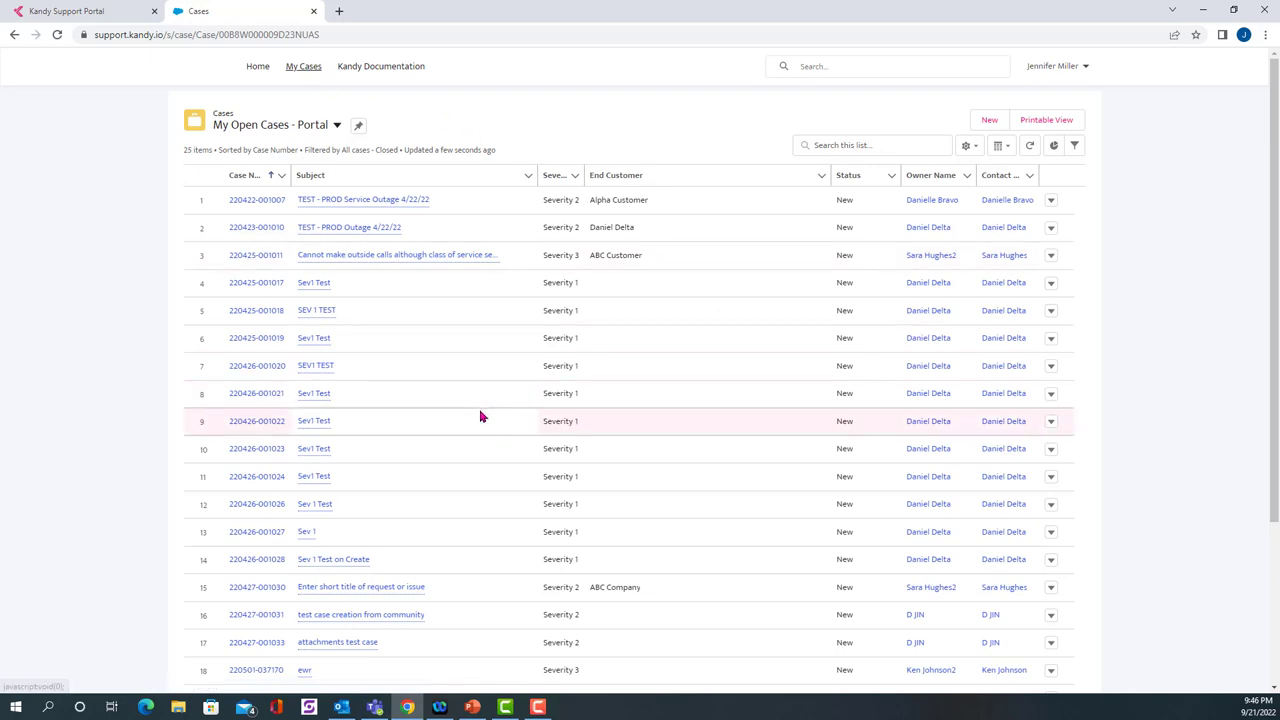
pyautogui.scroll(-2, 480, 418)
pyautogui.scroll(-1, 480, 418)
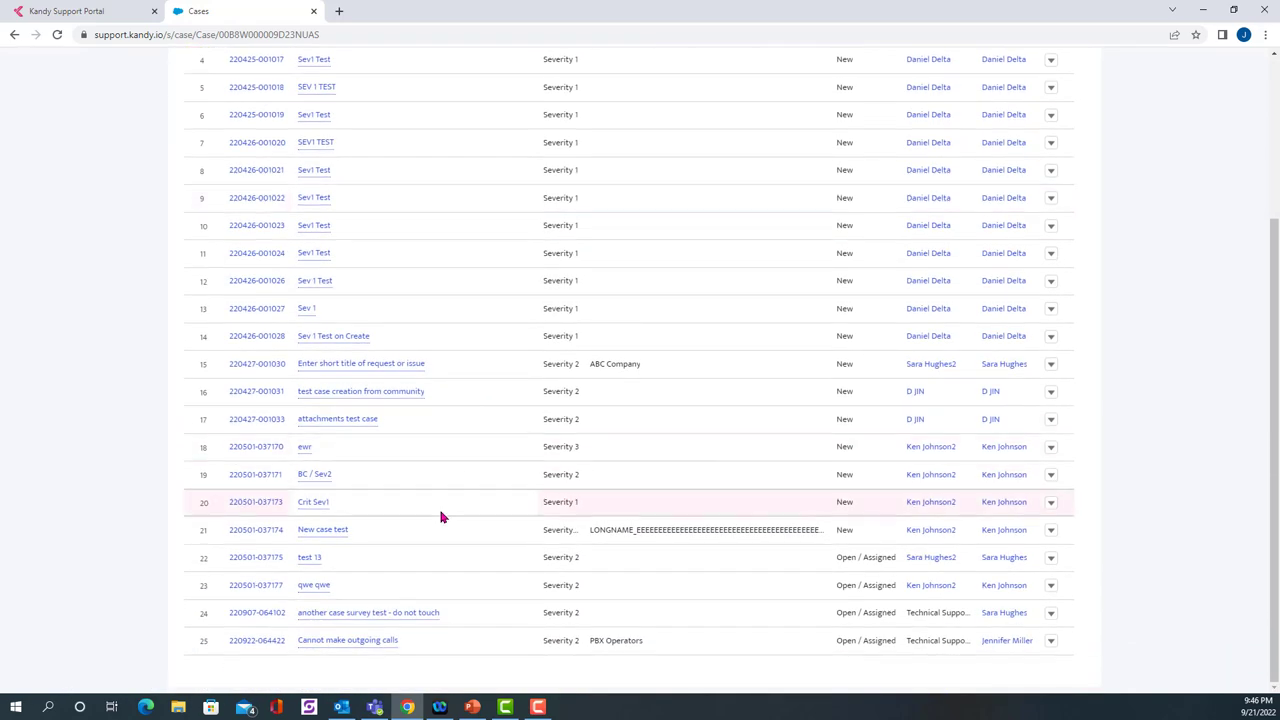
pyautogui.moveTo(390, 652)
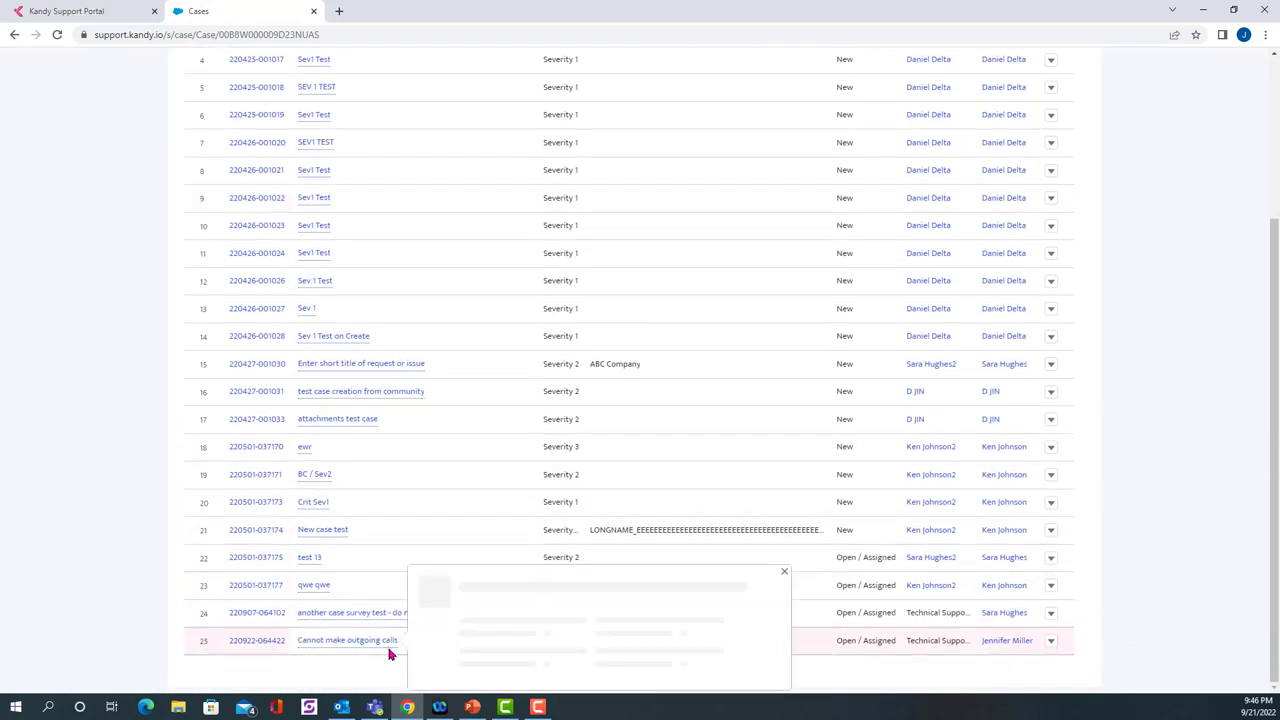
pyautogui.click(318, 644)
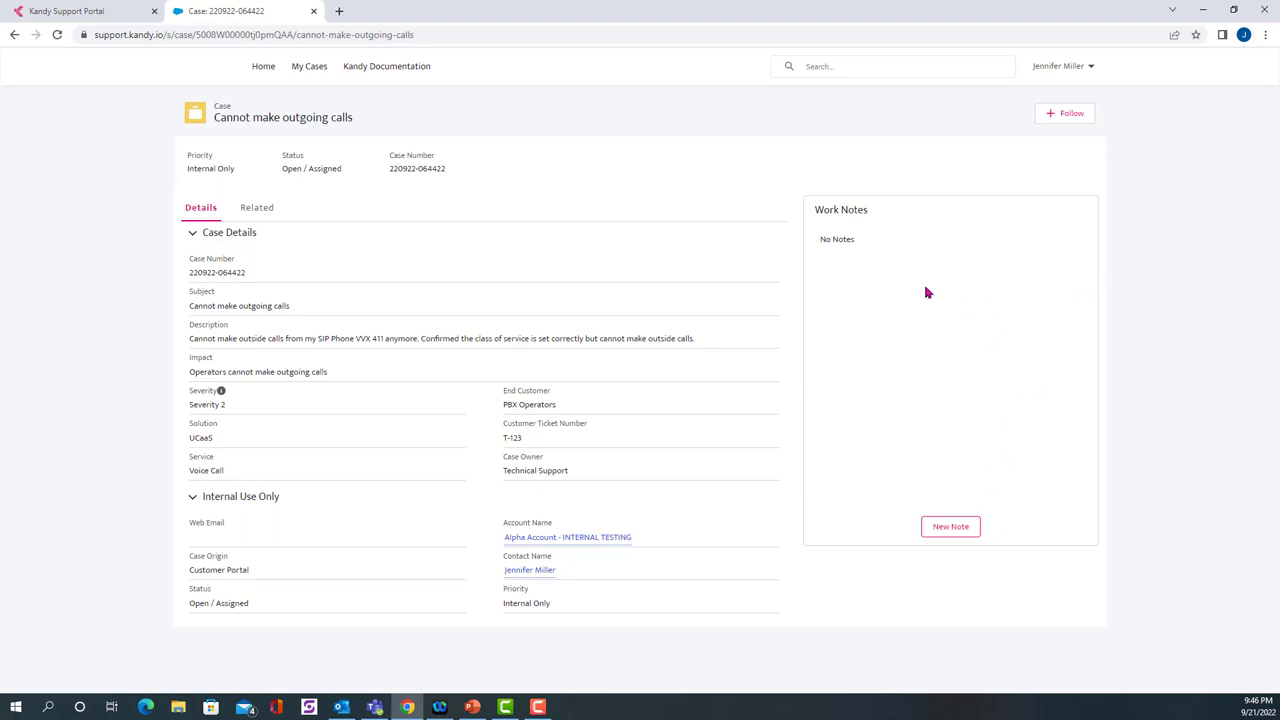
# Save a work note: '9-21-22: 12:45pm another incident occurred. Can I get an update on my case?'.
pyautogui.click(963, 532)
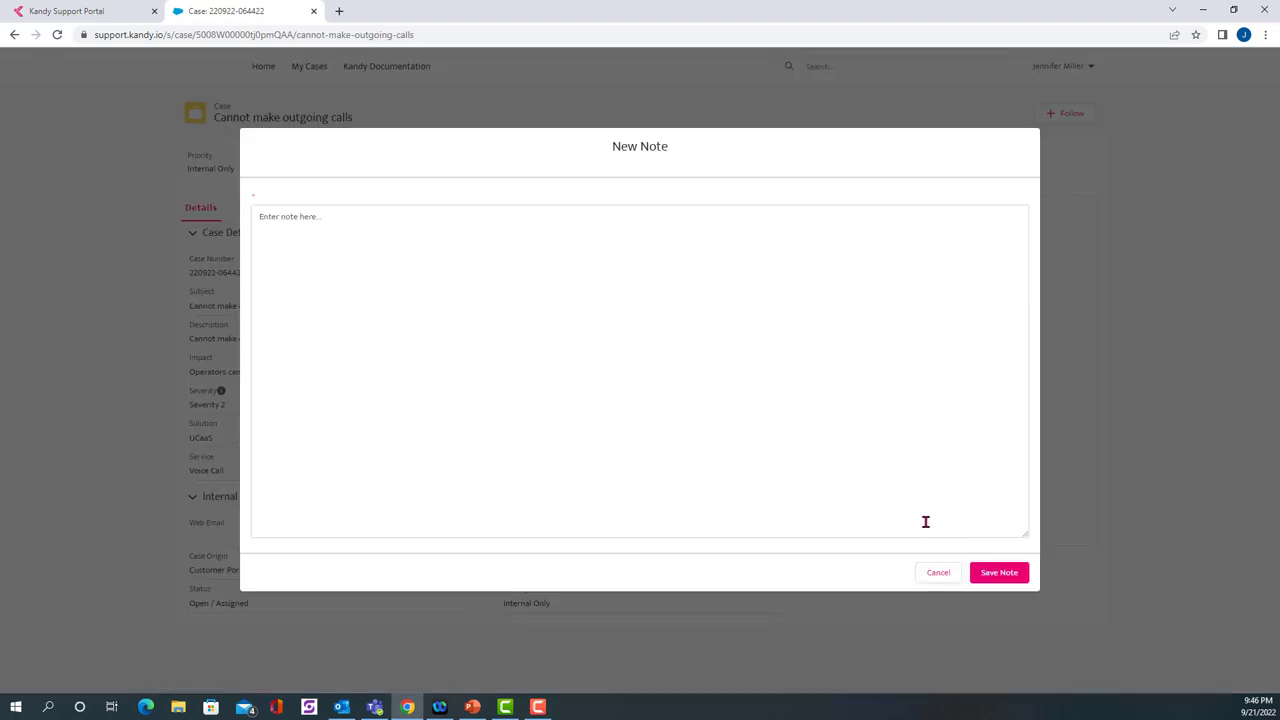
pyautogui.click(310, 222)
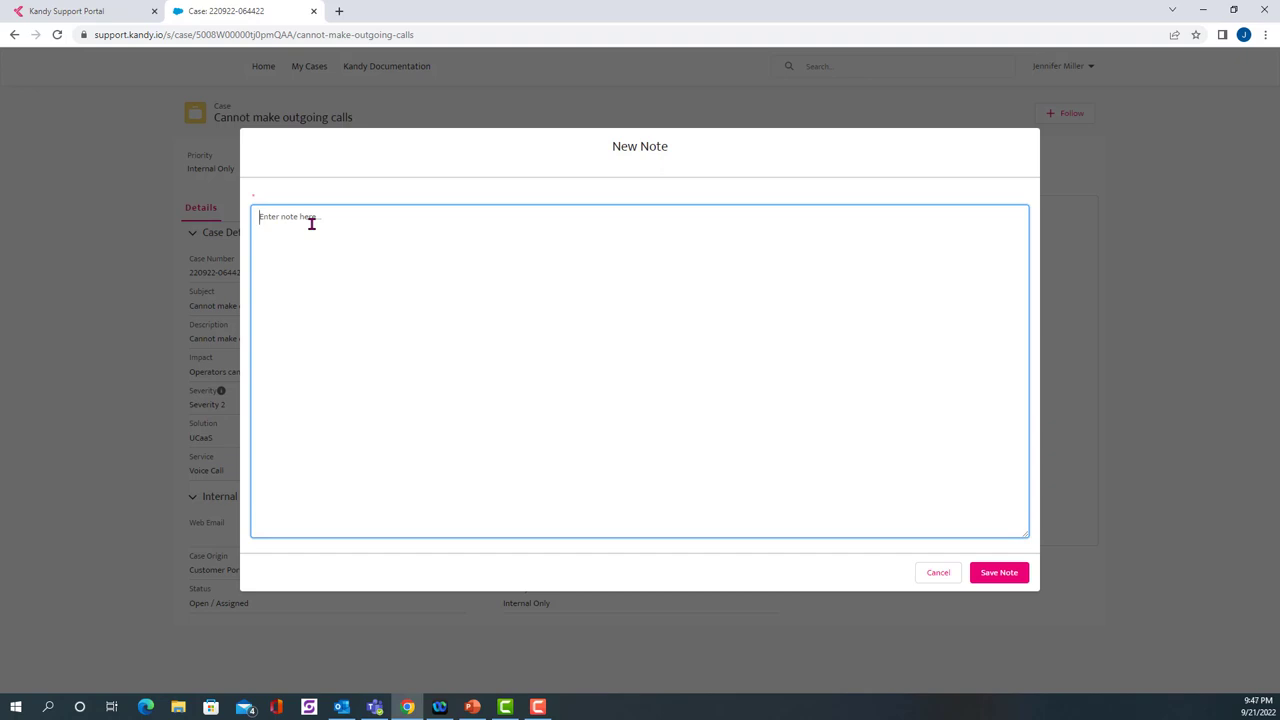
pyautogui.write('9-21-22: 12:45pm another incident occuured. Can I get an update on my case?')
pyautogui.write('rred.')
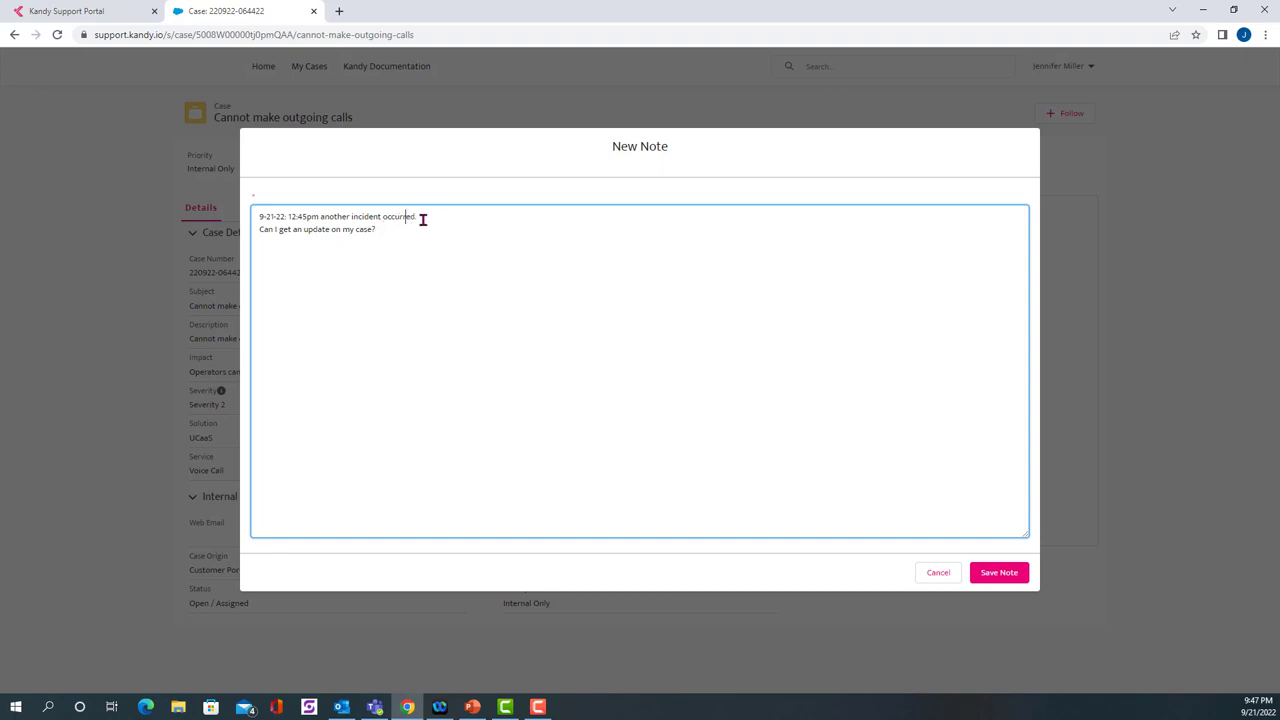
pyautogui.click(996, 572)
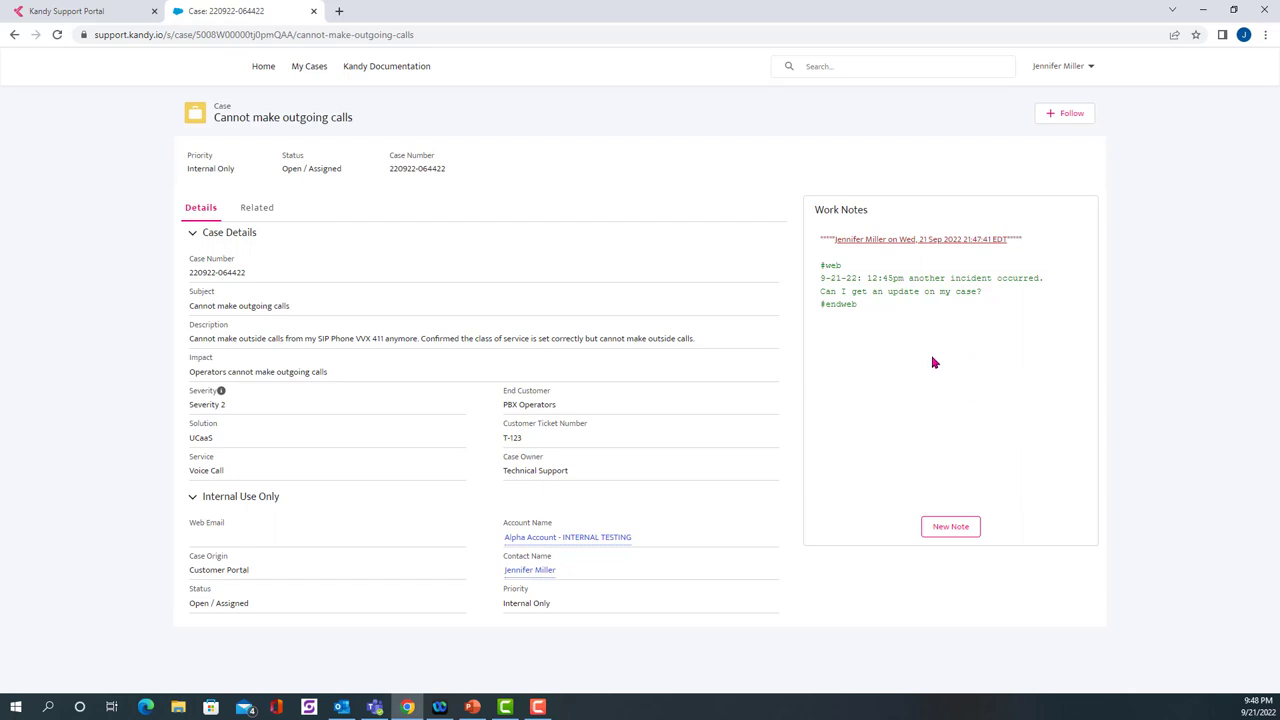
# Show the case's Related tab, opening and cancelling the Upload Files picker without attaching anything.
pyautogui.click(259, 219)
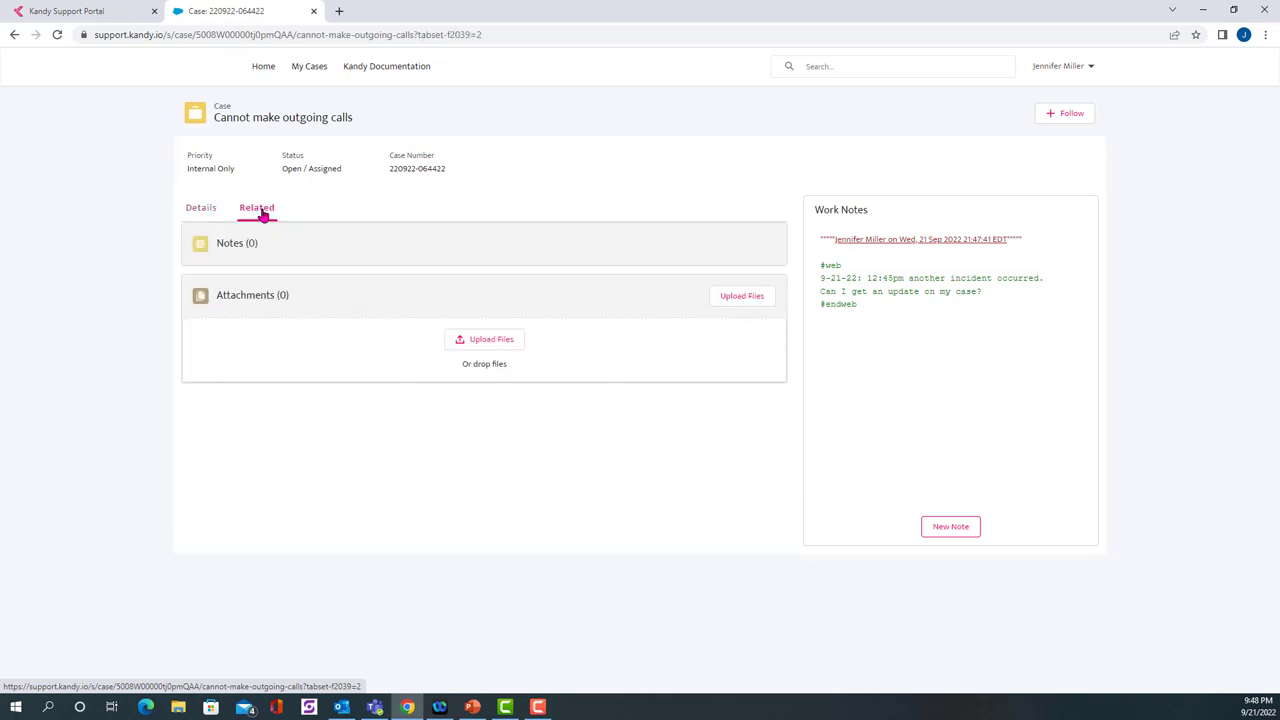
pyautogui.click(509, 340)
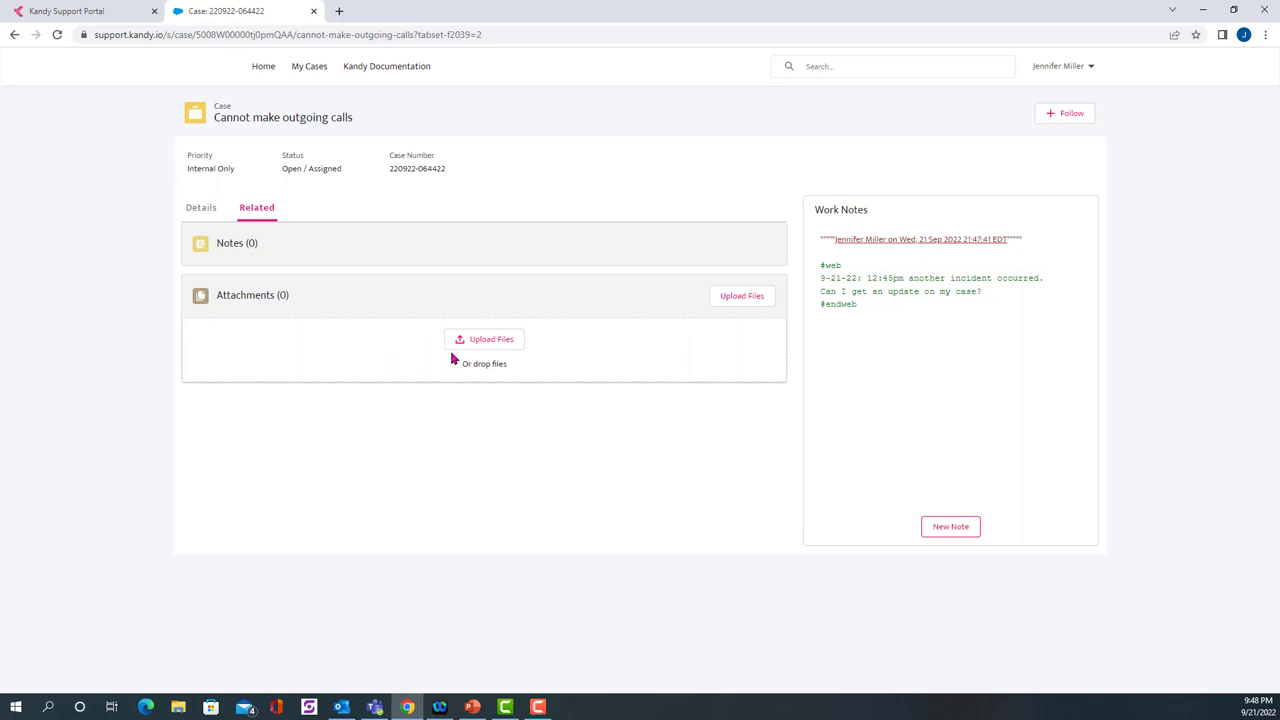
pyautogui.click(478, 341)
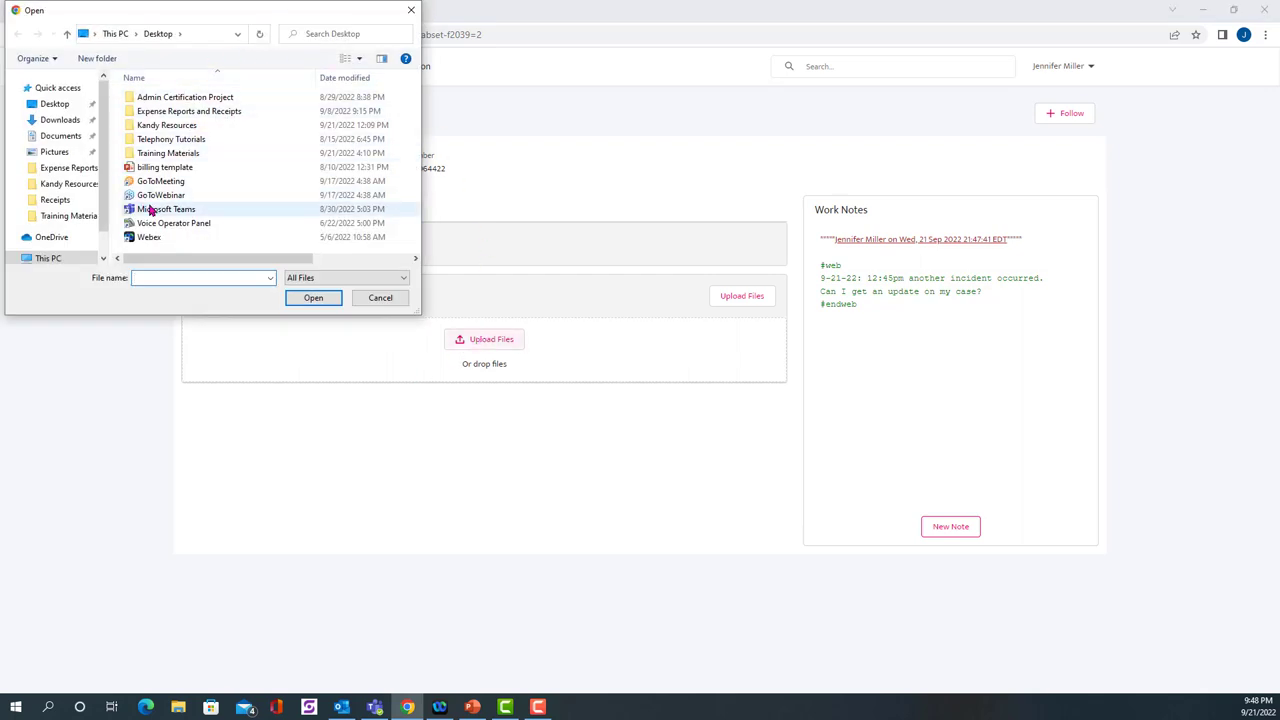
pyautogui.click(374, 299)
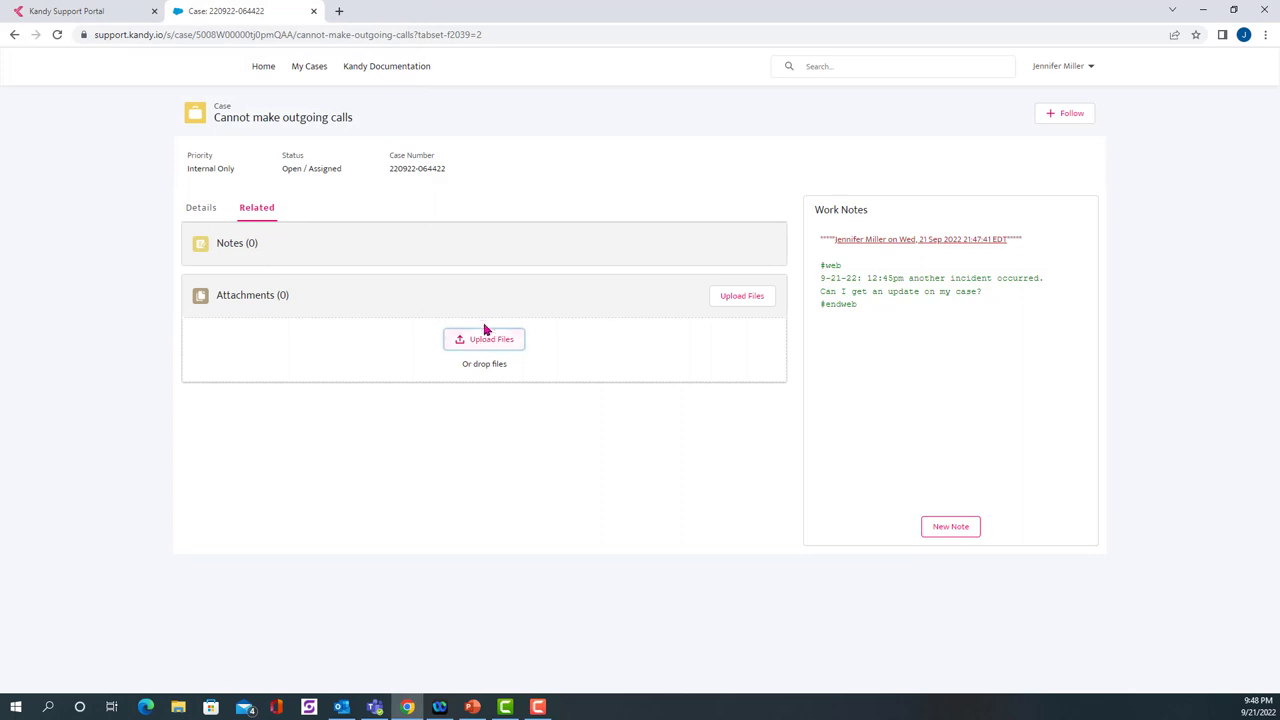
# Go to My Cases and find 'Cannot make outgoing calls' as row 25, Severity 2, Open / Assigned.
pyautogui.click(314, 68)
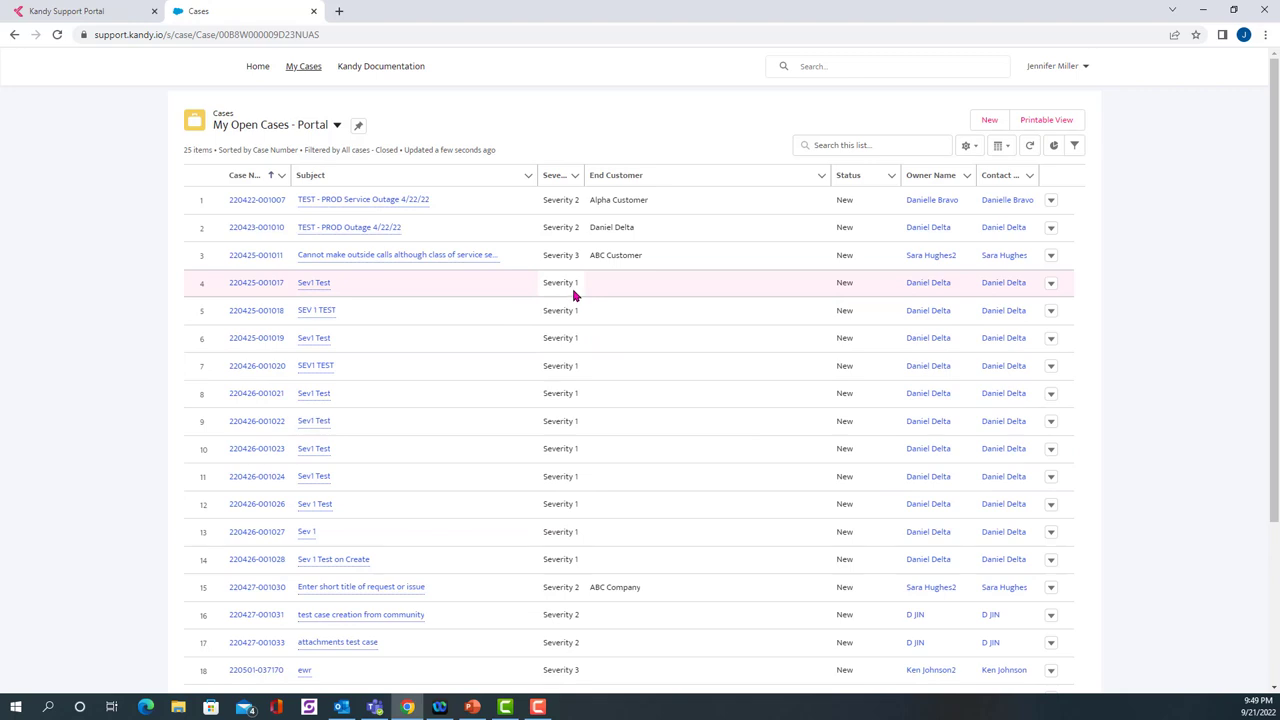
pyautogui.scroll(-2, 573, 293)
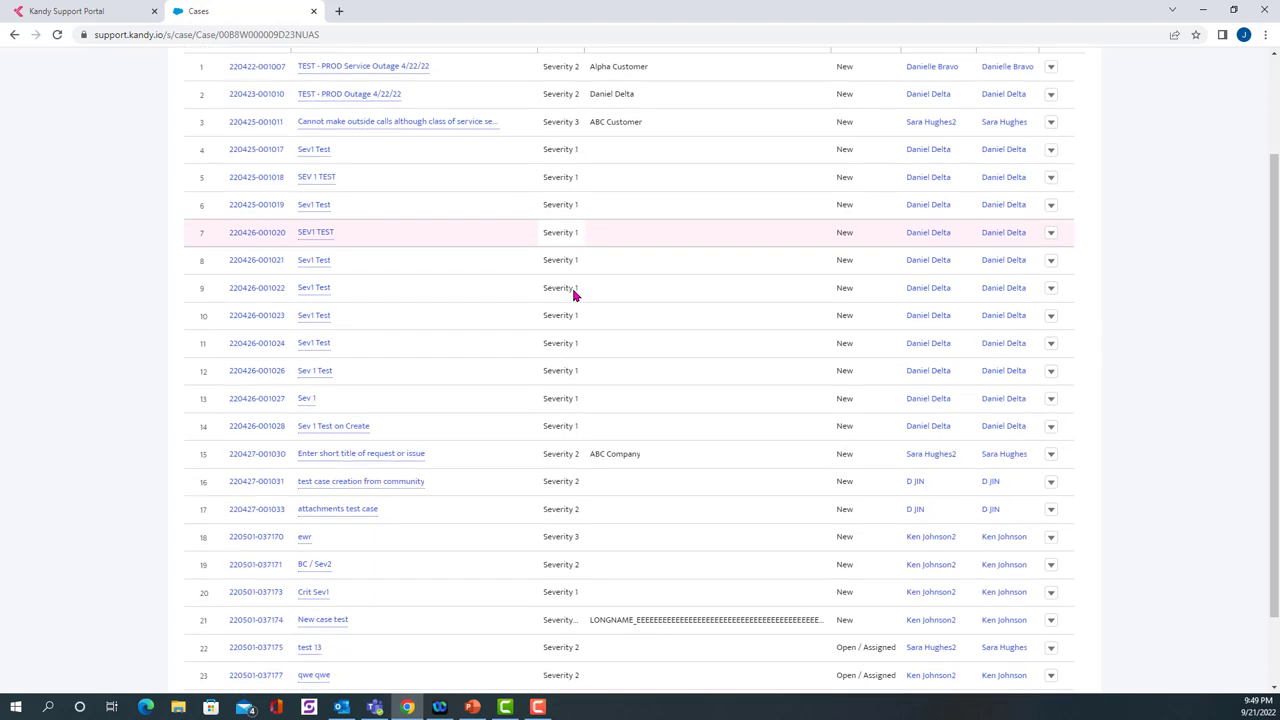
pyautogui.scroll(-1, 573, 289)
pyautogui.scroll(-1, 573, 289)
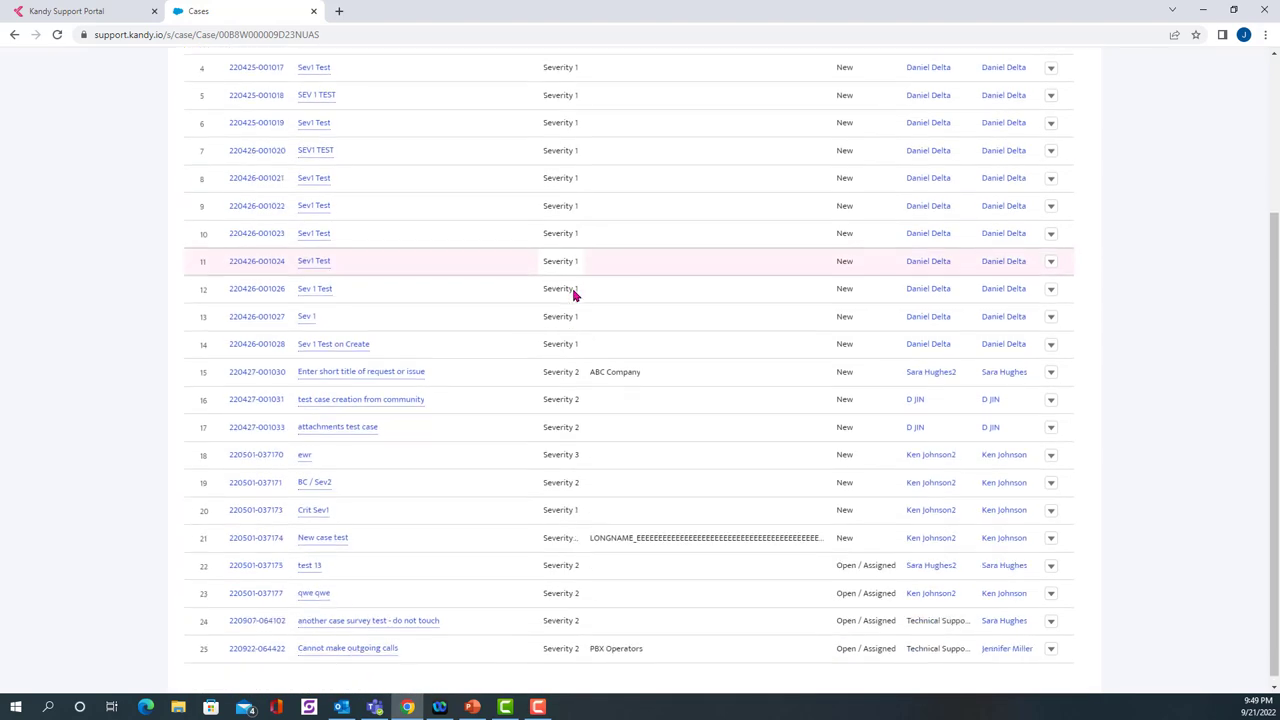